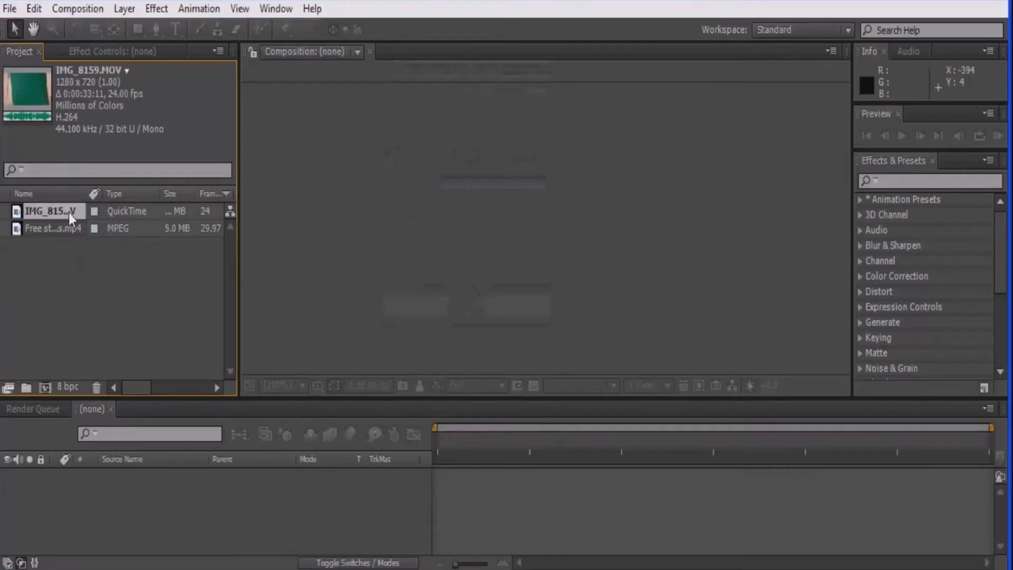
- Create the IMG_8159 composition from the clip and scrub to 0:00:07:09, where the man holds the ball
drag(72, 230, 47, 385)
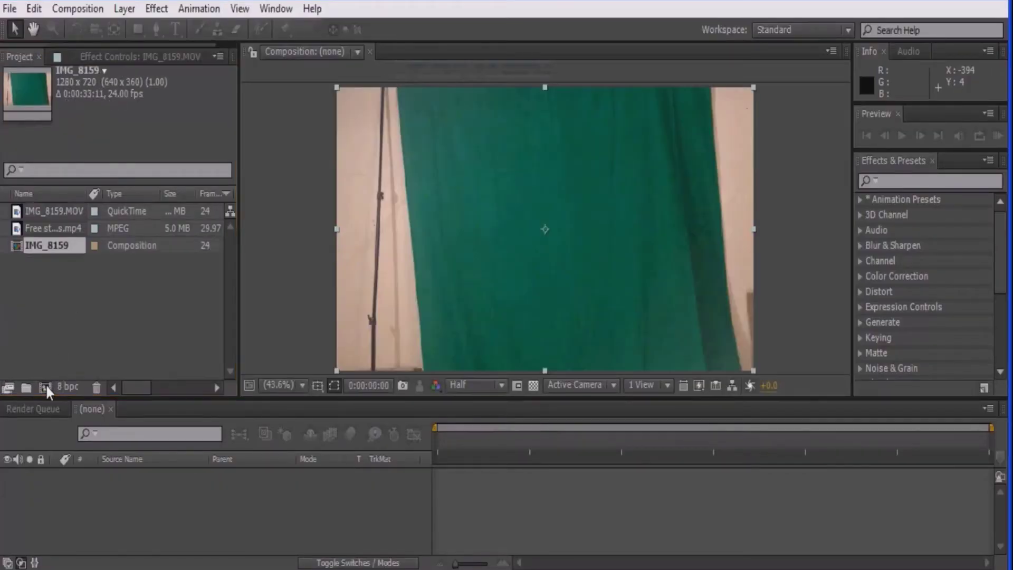
click(462, 441)
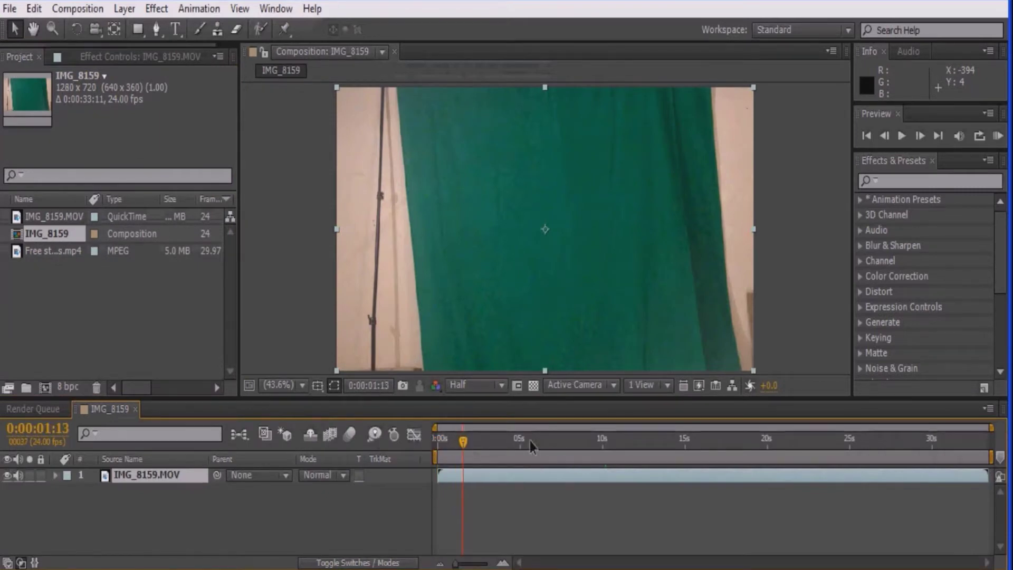
drag(463, 442, 560, 442)
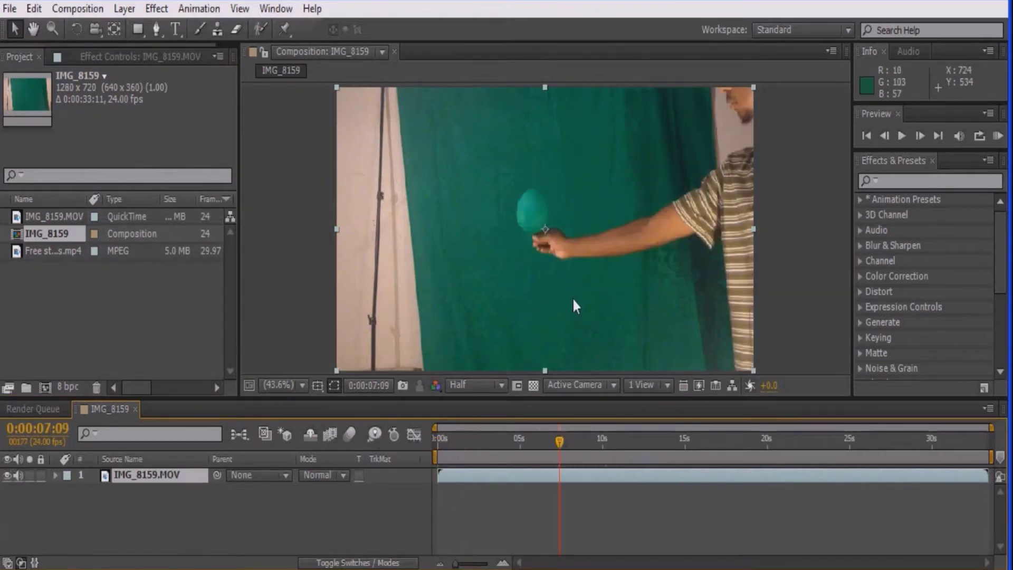
scroll(572, 297, up, 2)
scroll(571, 297, down, 1)
- Find Keylight in Effects & Presets and apply it to the footage layer
click(889, 181)
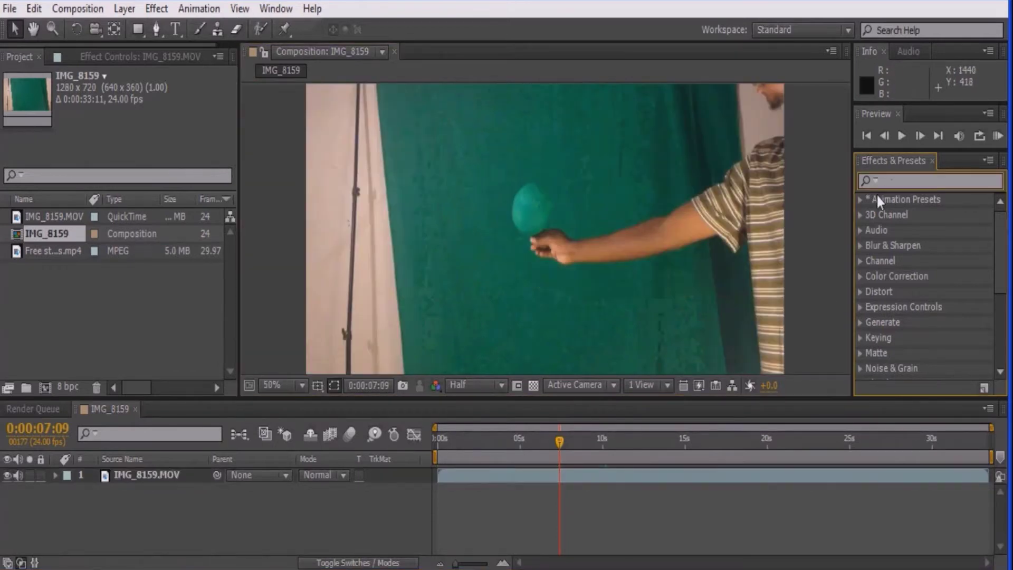
text(keyl)
drag(917, 216, 703, 248)
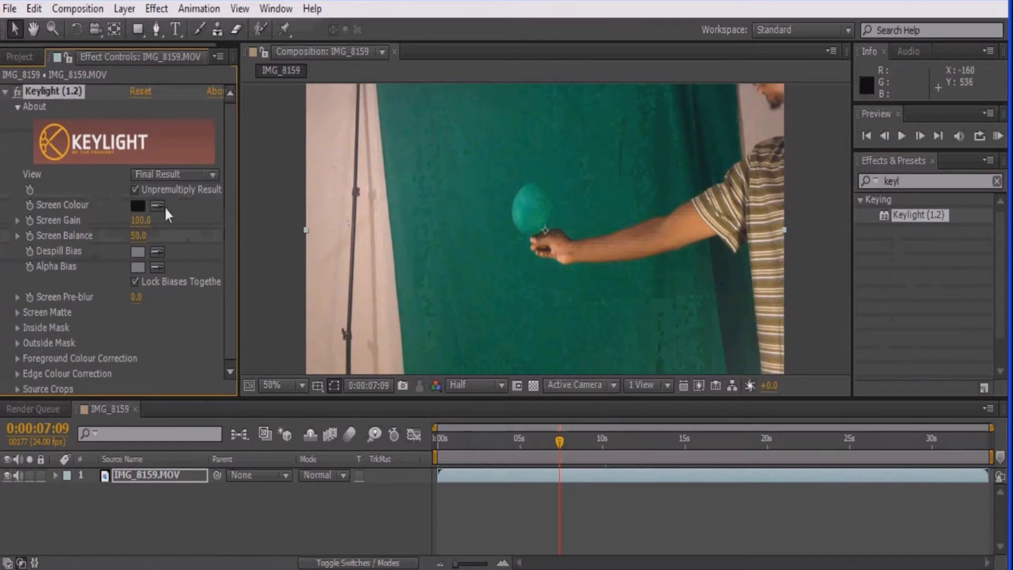
- Sample the green screen as Keylight's Screen Colour and switch the view to Screen Matte
click(580, 211)
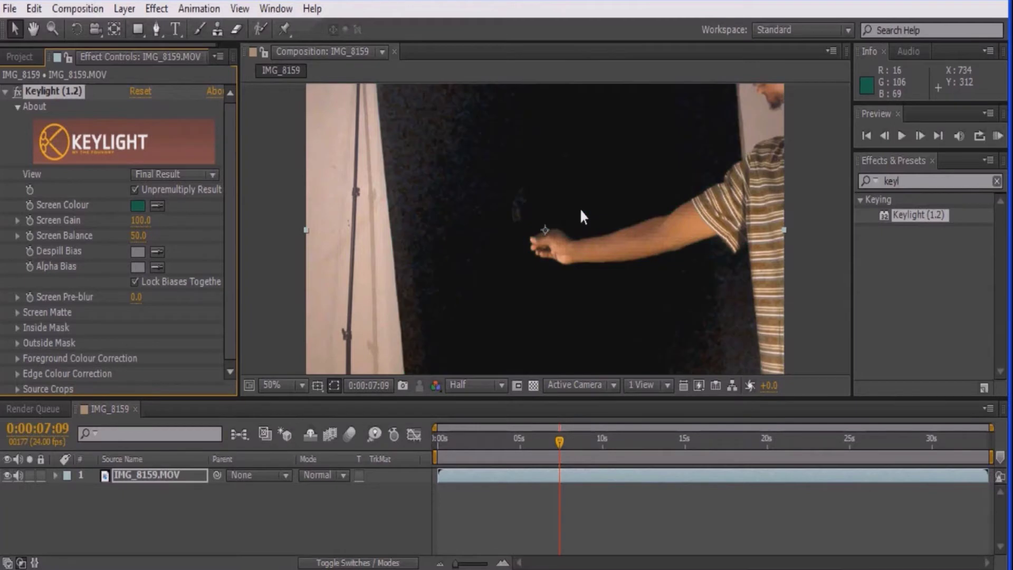
click(204, 175)
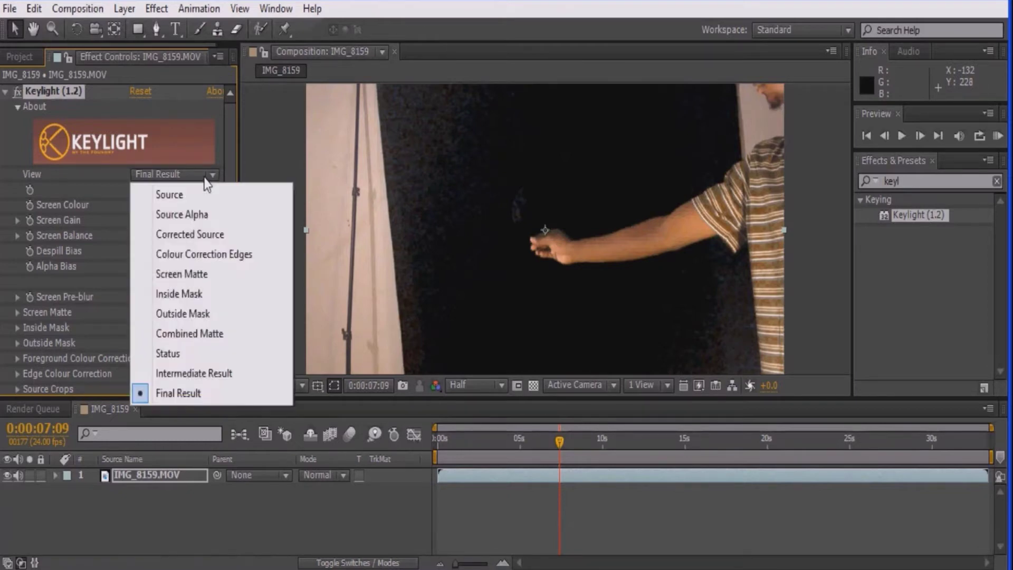
click(211, 278)
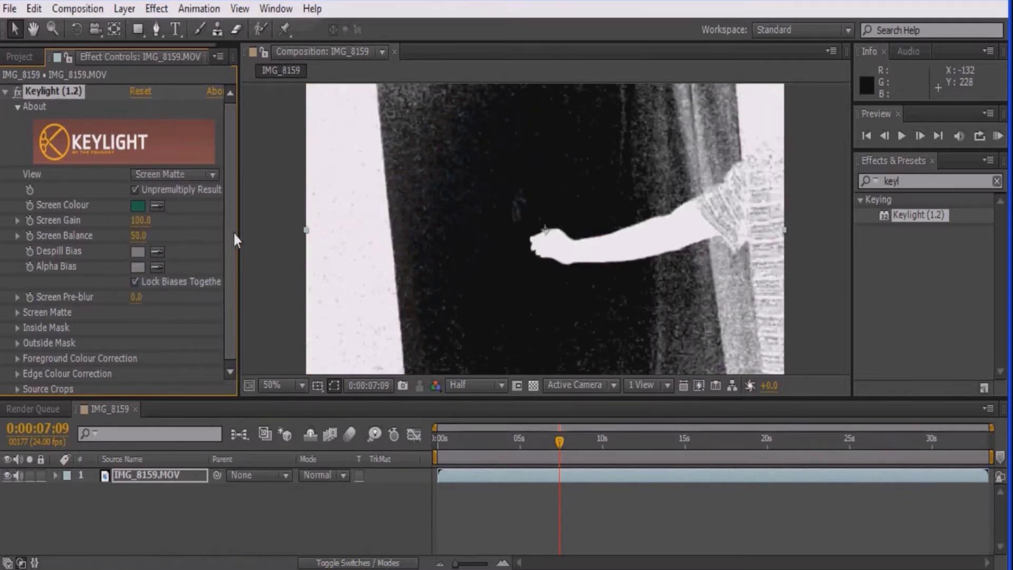
- Set Screen Matte to Clip Black 68, Clip White 87 and Screen Softness 1.3
scroll(53, 312, down, 1)
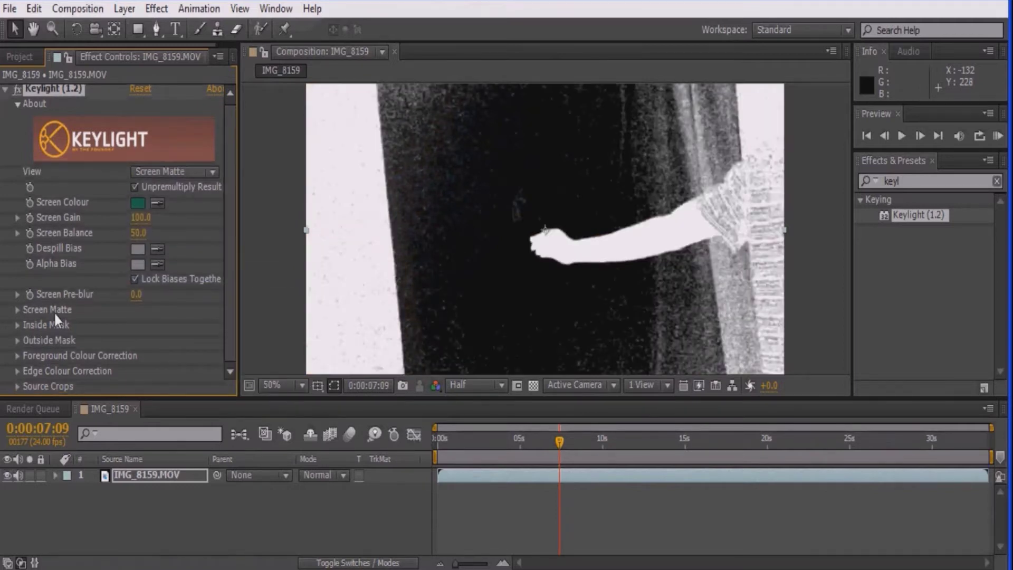
click(17, 309)
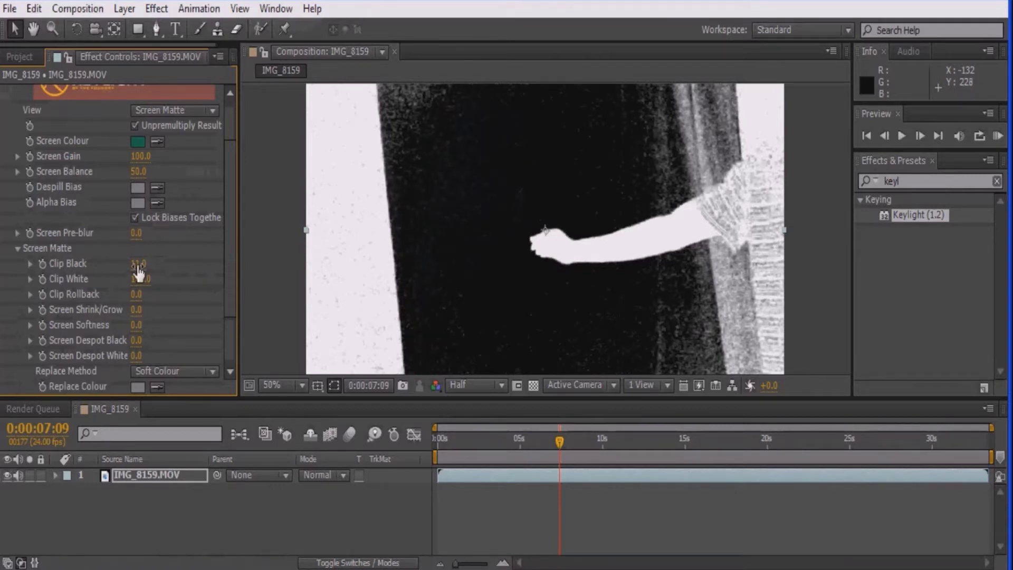
drag(138, 271, 154, 264)
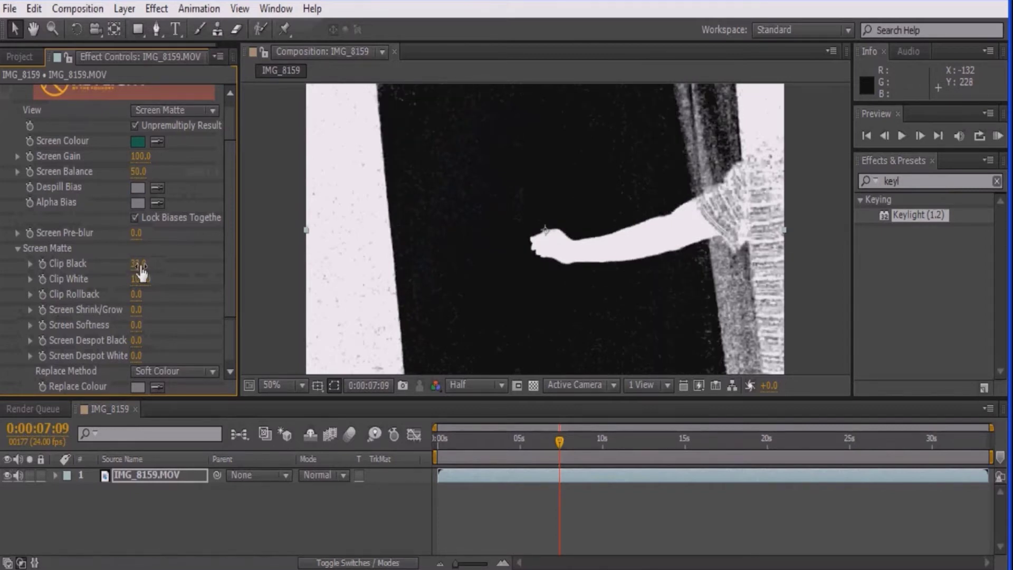
drag(151, 263, 154, 263)
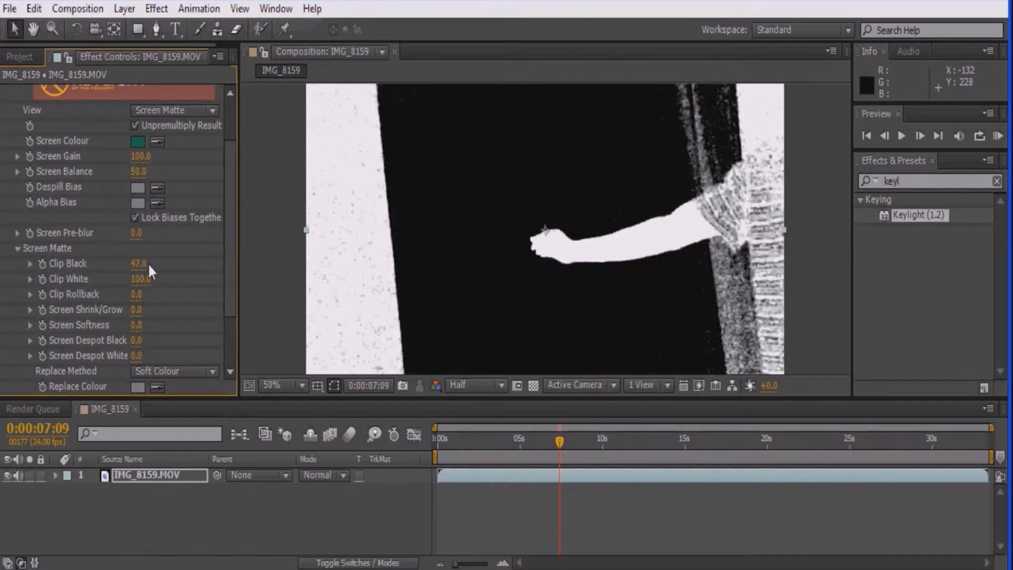
mouse_move(139, 263)
mouse_down()
mouse_move(151, 264)
mouse_move(128, 279)
mouse_up()
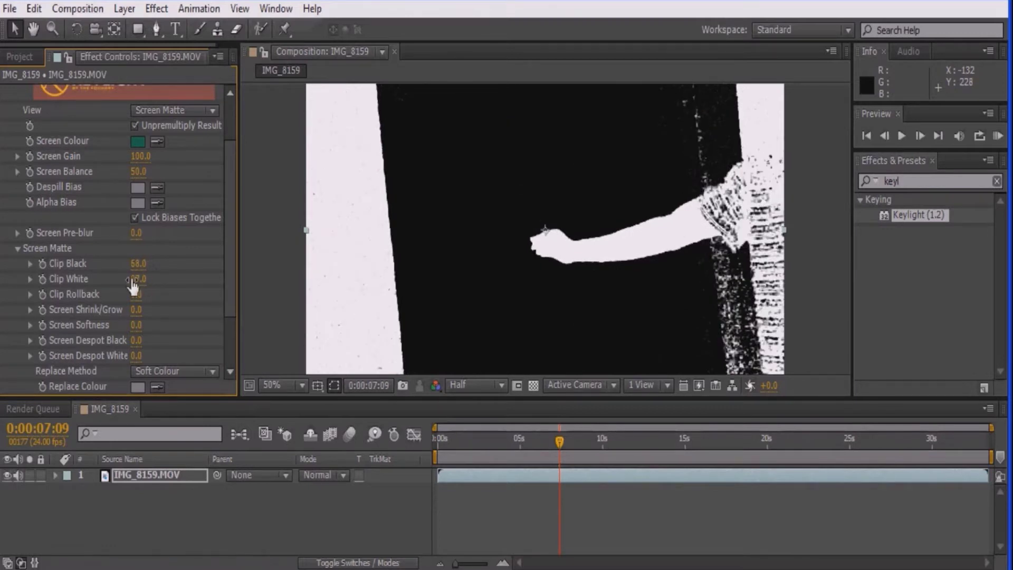
drag(138, 324, 146, 322)
click(181, 112)
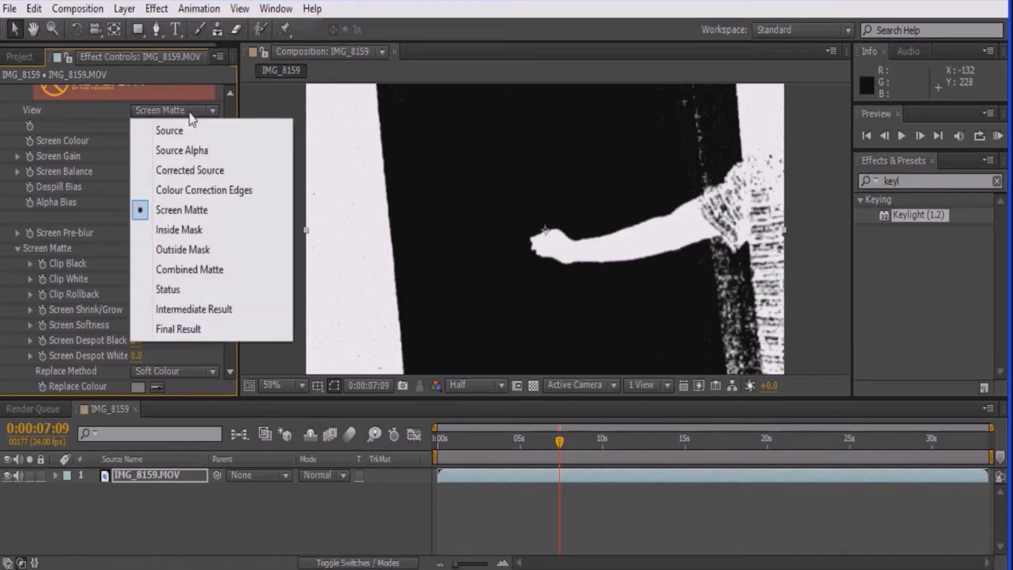
- Switch Keylight's View back to Final Result, then select and duplicate the IMG_8159.MOV layer
click(206, 329)
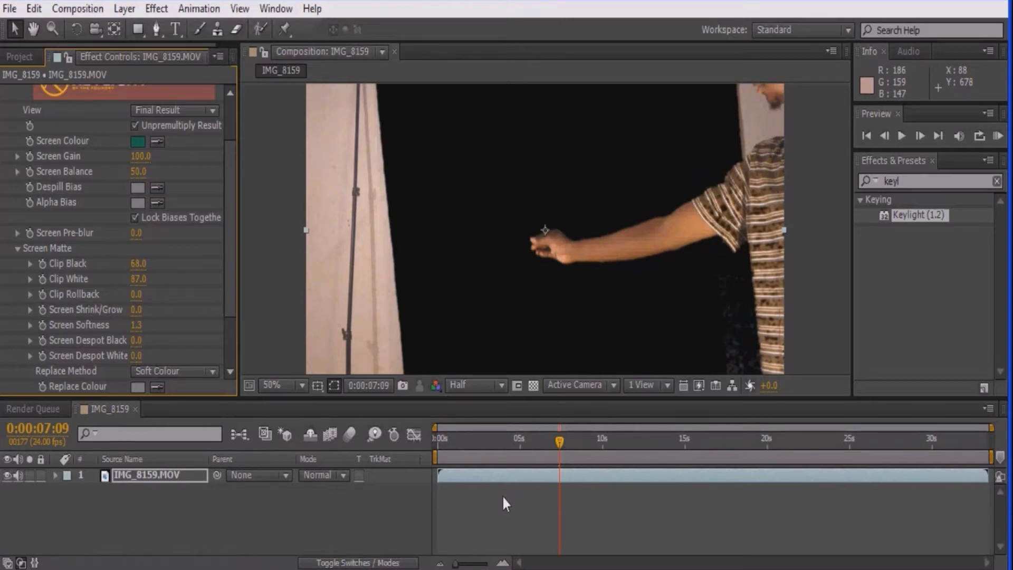
click(502, 498)
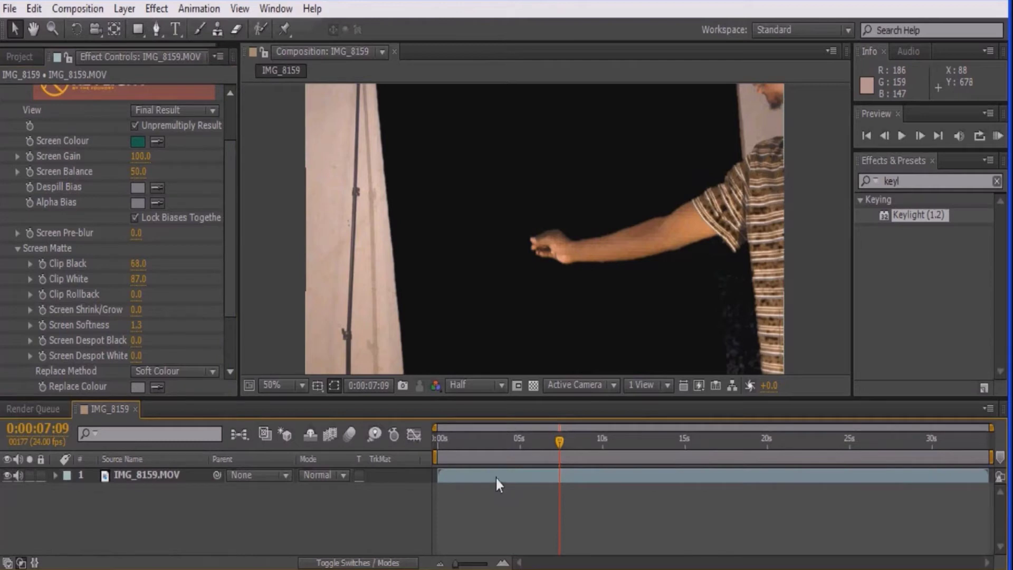
click(496, 478)
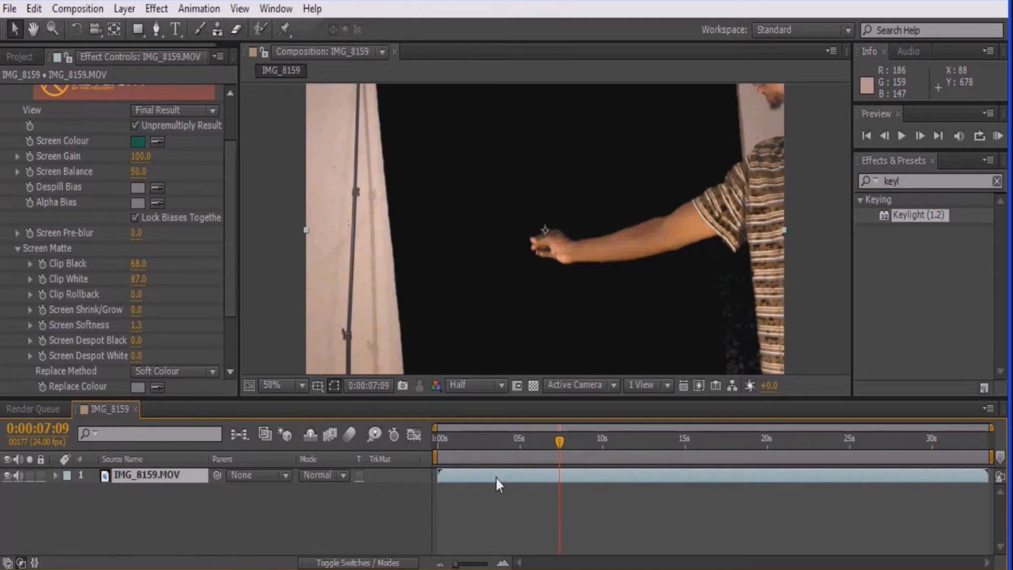
key(ctrl+d)
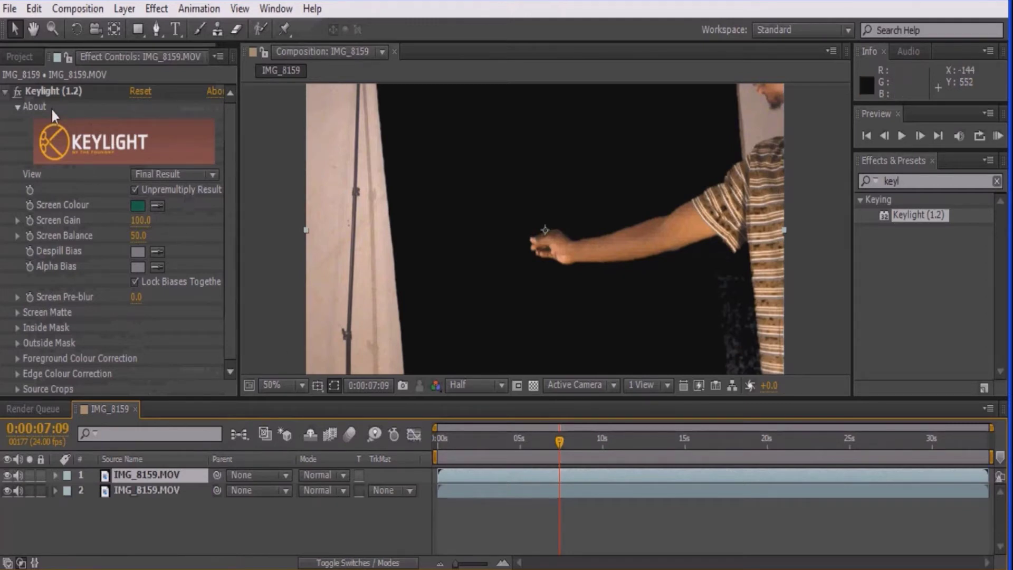
- Disable Keylight on the top IMG_8159.MOV copy so the green screen shows again
click(17, 92)
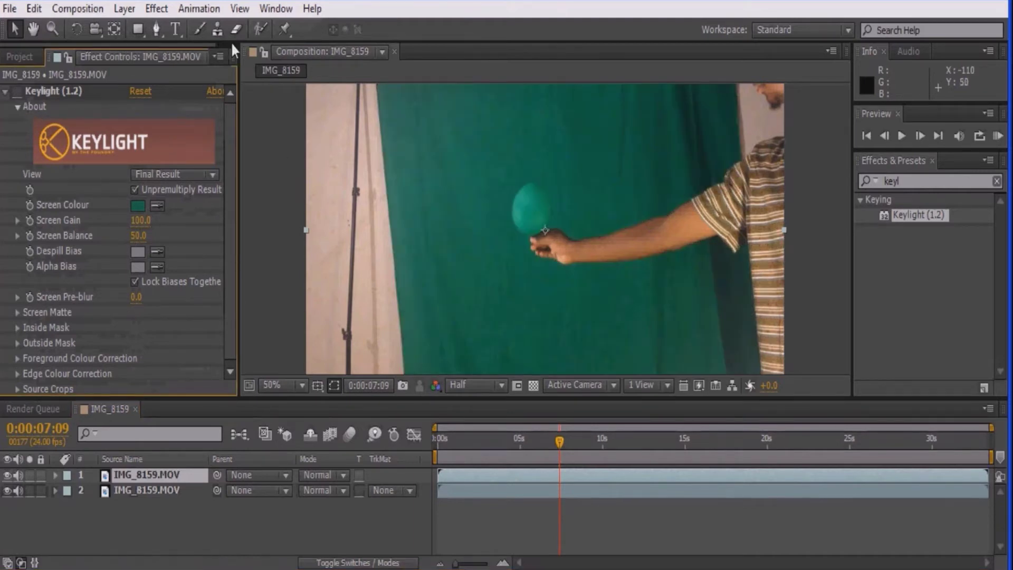
click(156, 32)
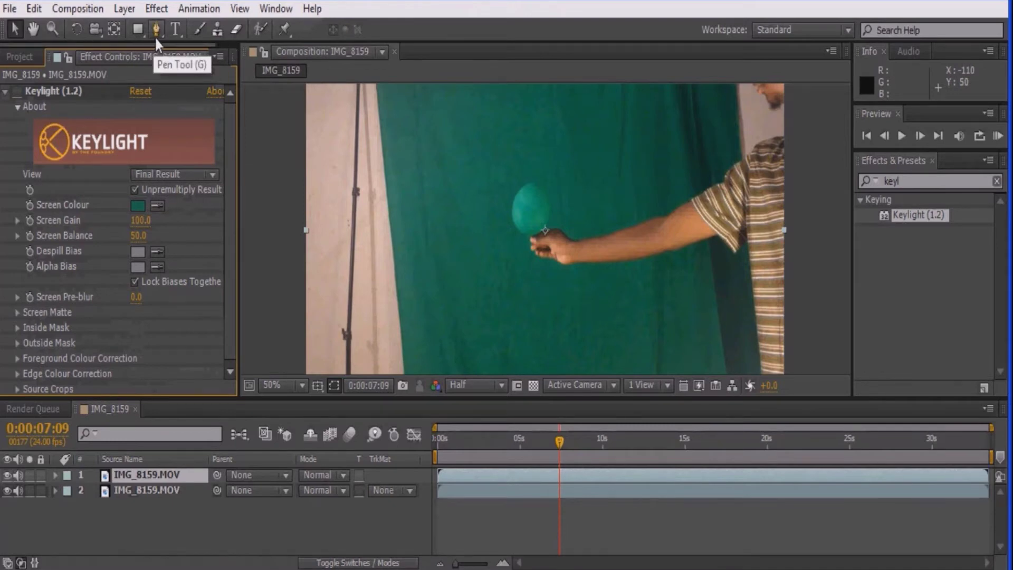
- Zoom in on the ball and set the preview resolution to Full
scroll(546, 209, up, 4)
click(475, 385)
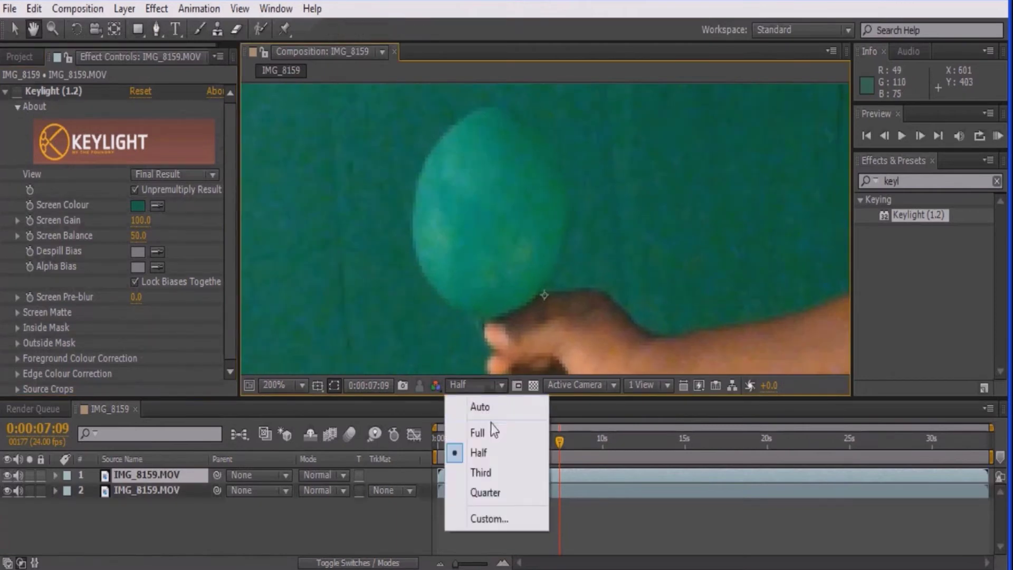
click(478, 432)
key(g)
- Draw a closed, curved Pen mask tracing the green ball on the top layer
drag(487, 104, 458, 126)
click(426, 161)
click(411, 206)
click(414, 242)
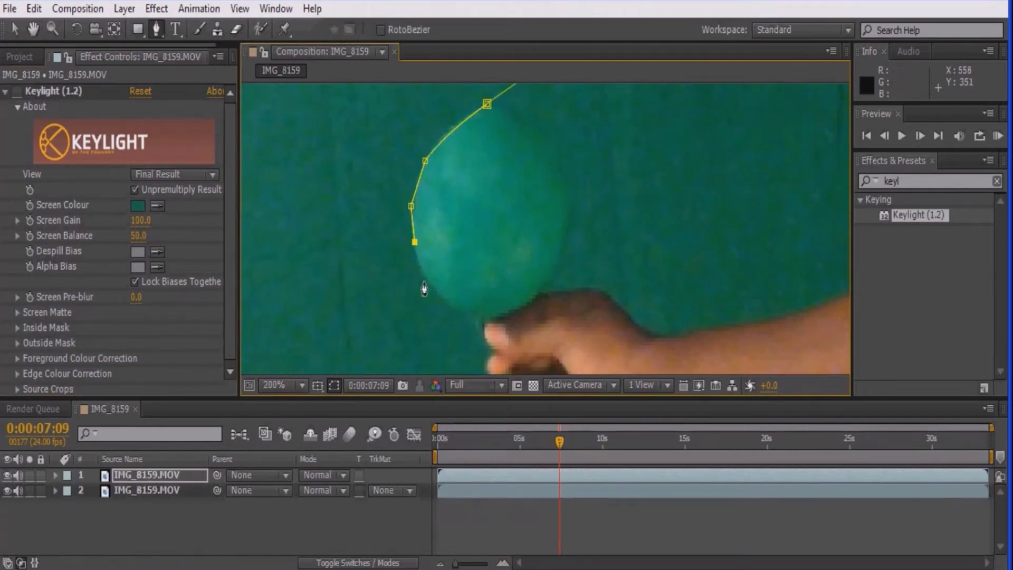
drag(455, 313, 495, 356)
click(562, 259)
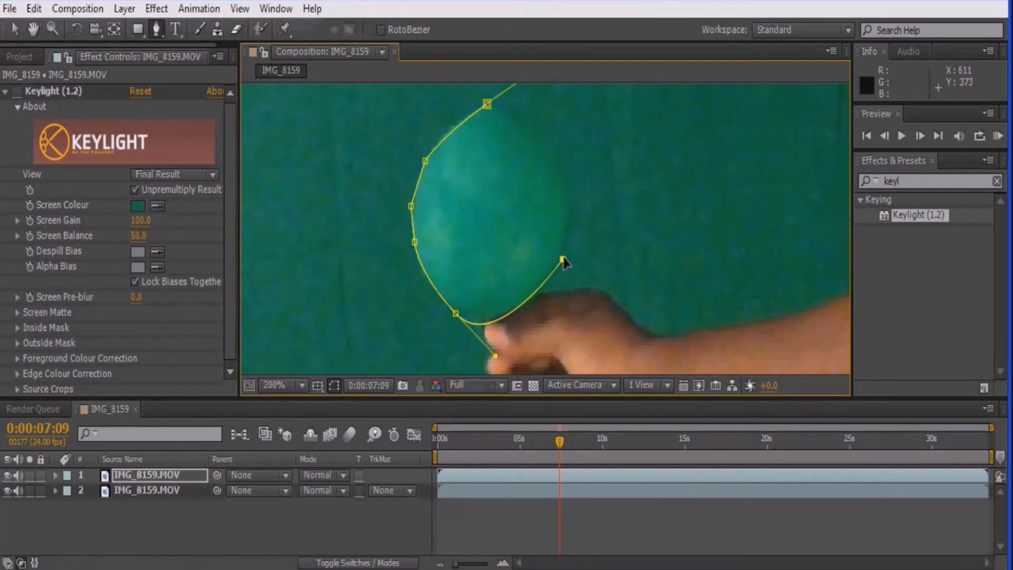
click(567, 220)
click(558, 157)
click(522, 121)
drag(487, 104, 533, 72)
drag(608, 148, 610, 189)
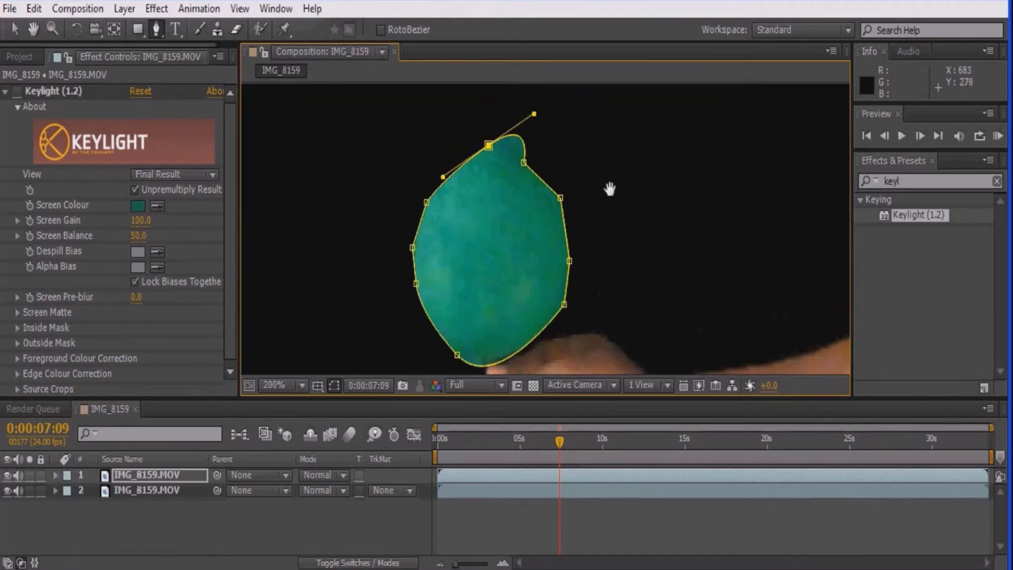
drag(534, 113, 477, 168)
- Feather the ball mask by 8 pixels and deselect the layer
key(f)
drag(323, 508, 338, 515)
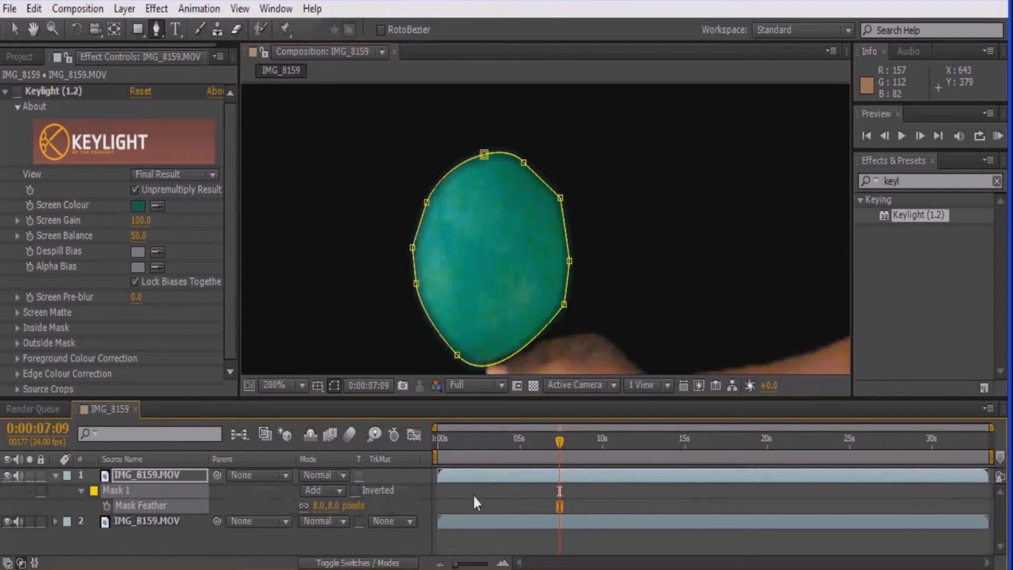
key(F2)
click(285, 384)
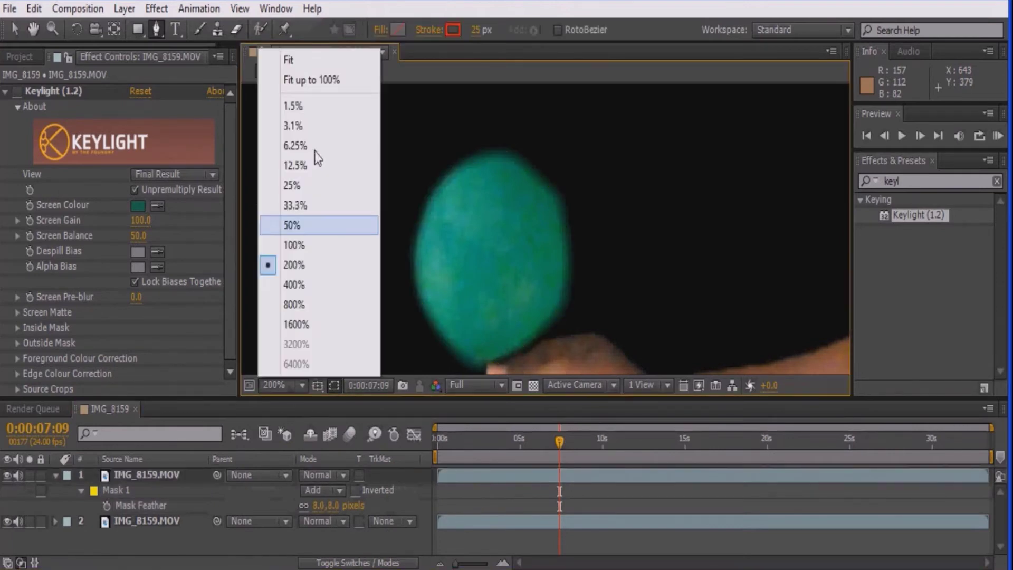
- Zoom out to 50%, pan to show the whole frame and select the lower keyed layer
click(324, 228)
key(h)
drag(563, 331, 496, 272)
key(v)
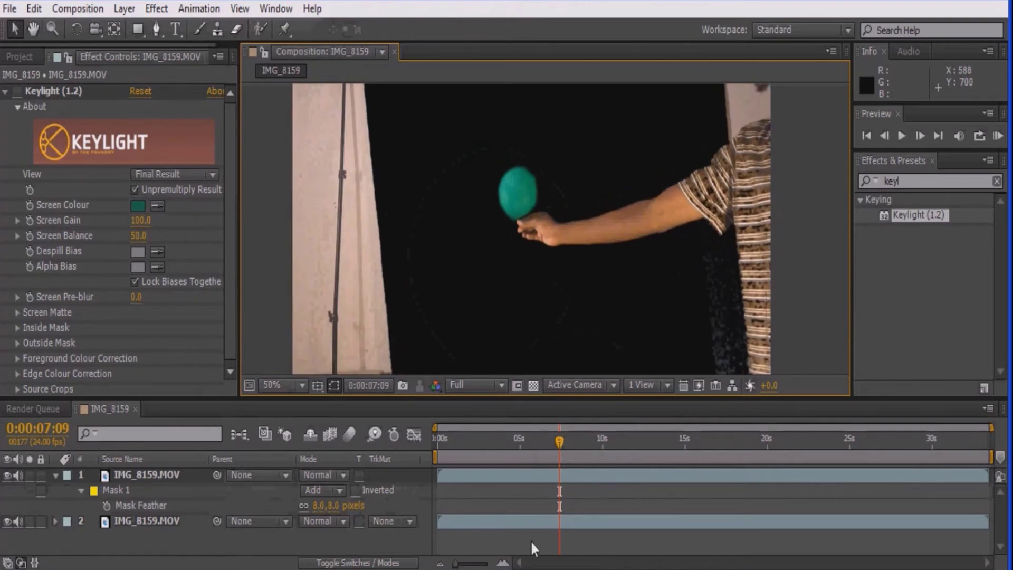
click(530, 525)
- Draw a closed mask around the arm area, cutting away the stand and backdrop on the left
key(g)
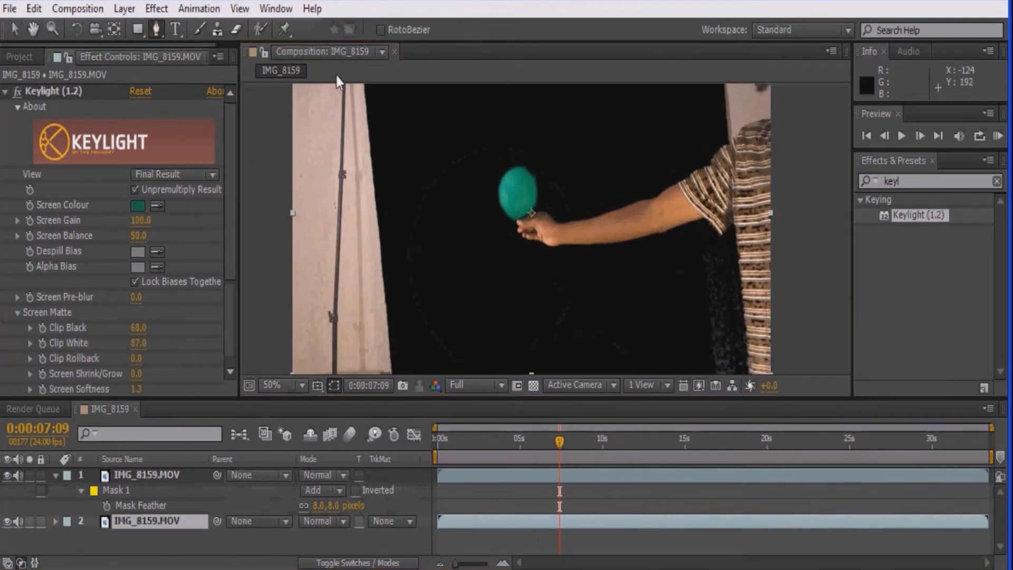
key(comma)
click(457, 125)
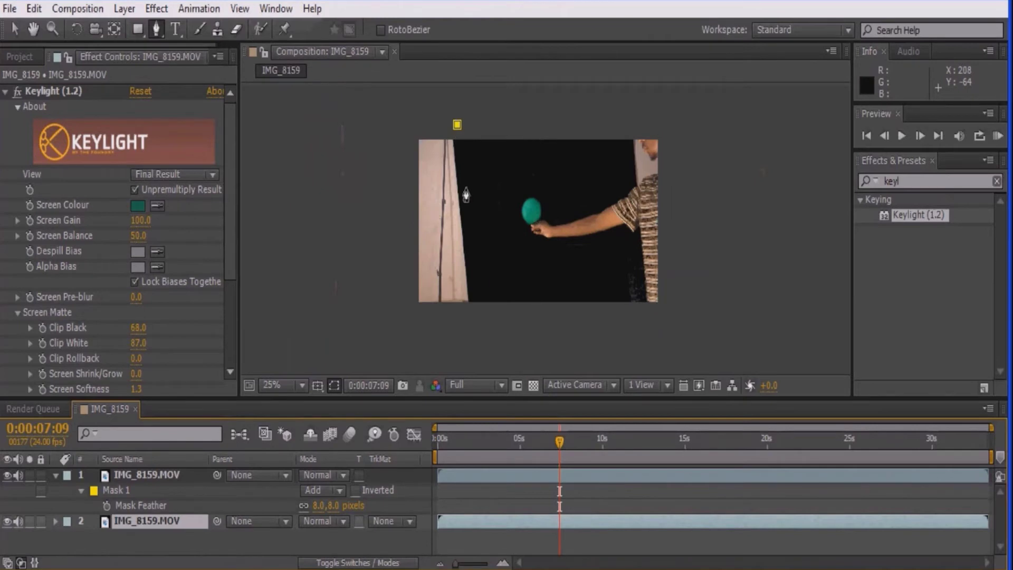
click(473, 314)
click(657, 319)
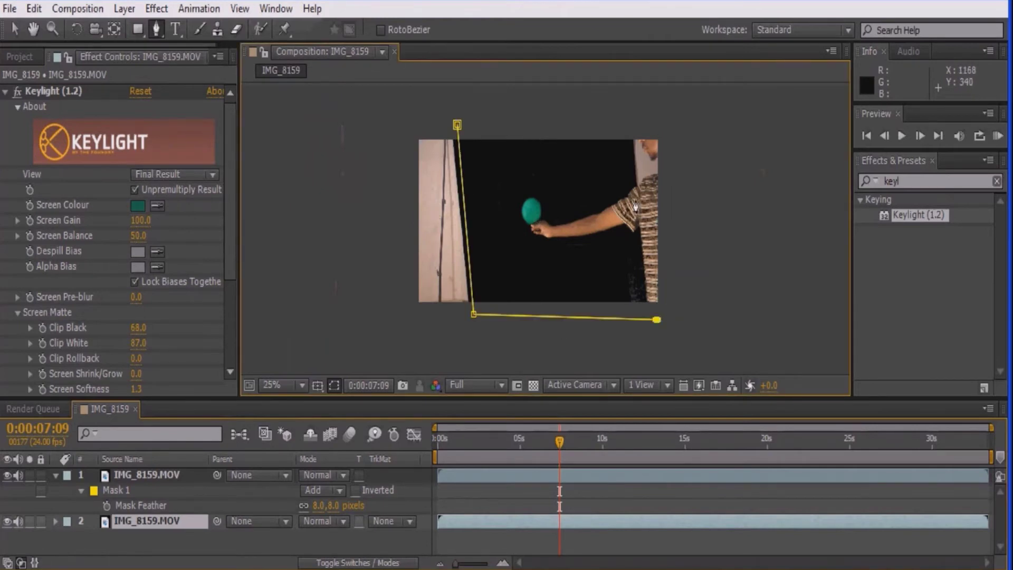
click(634, 169)
click(624, 118)
click(457, 124)
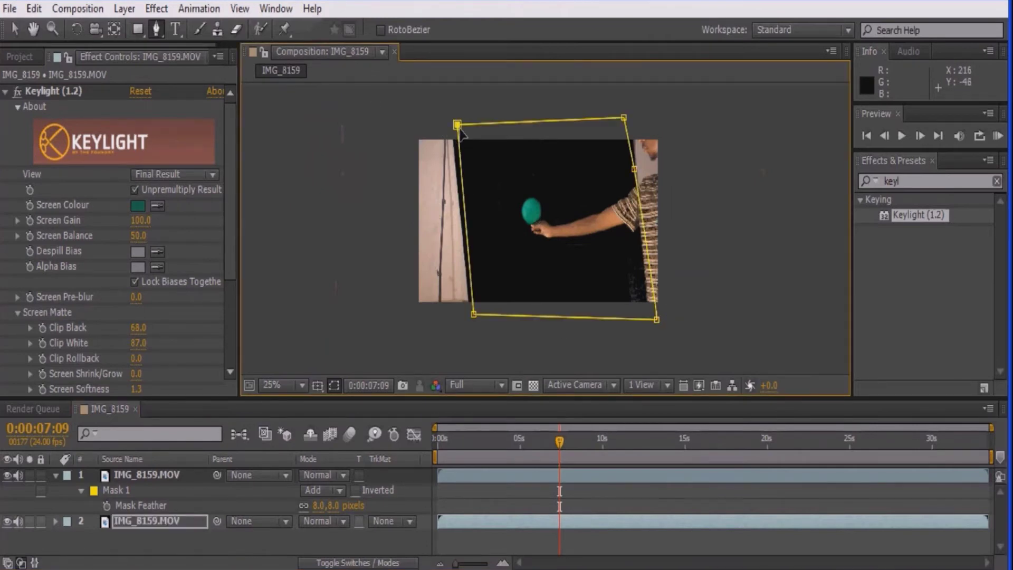
- Add the cloud sky footage to the bottom of the timeline
click(600, 502)
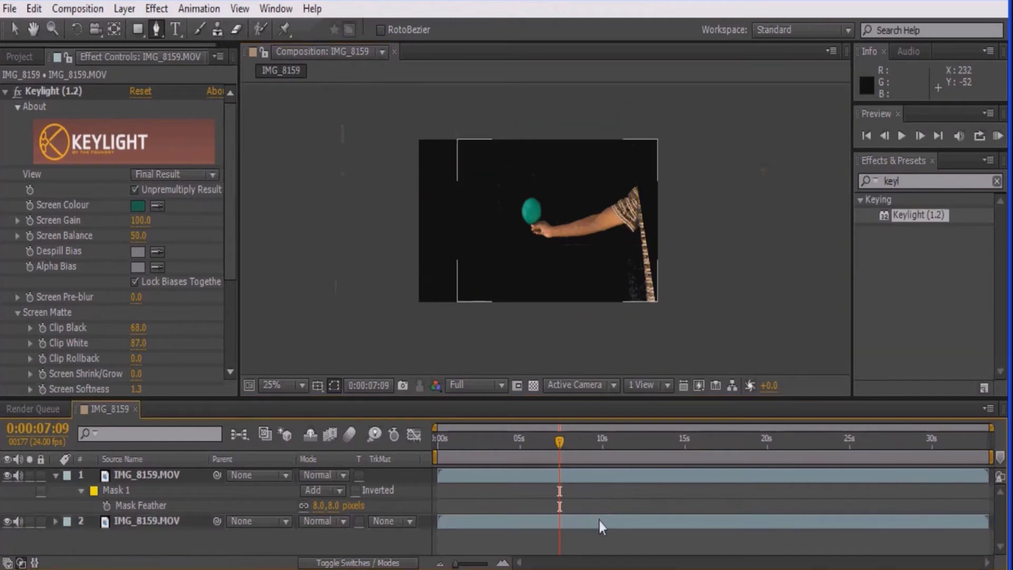
click(29, 57)
drag(58, 251, 124, 530)
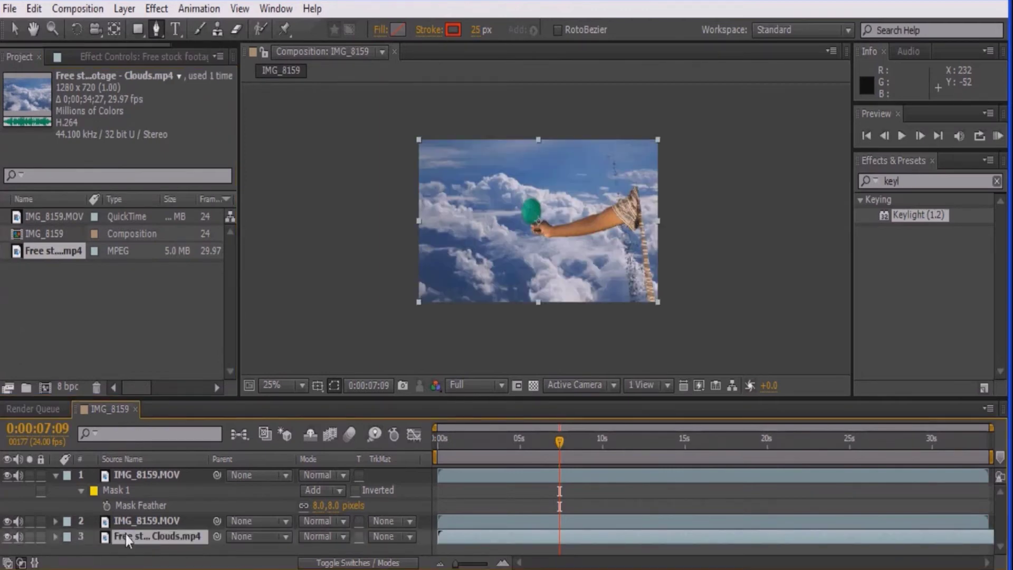
- Pull the second layer's top-right mask corner inward to hide the debris on the right
key(period)
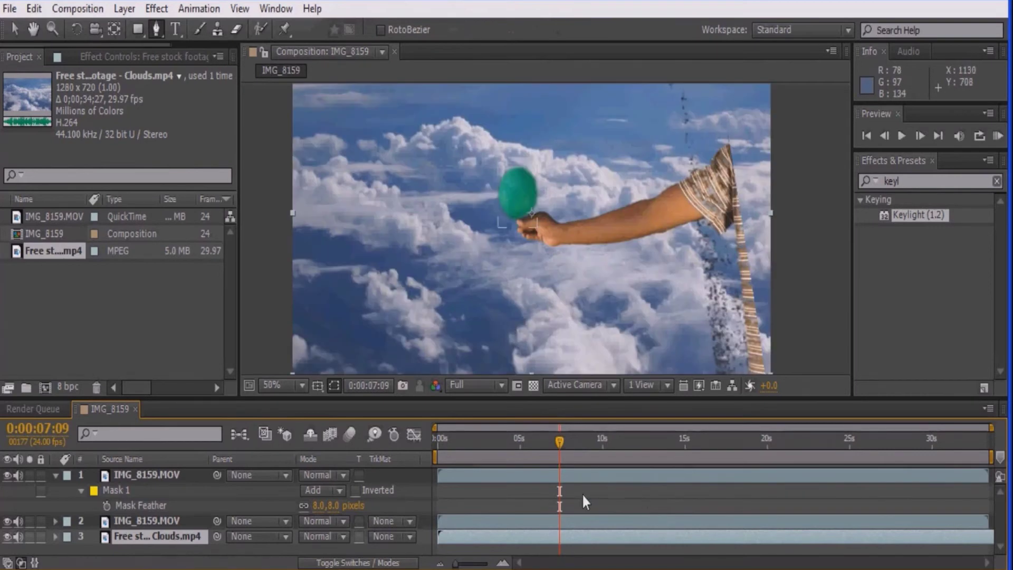
click(56, 475)
click(481, 495)
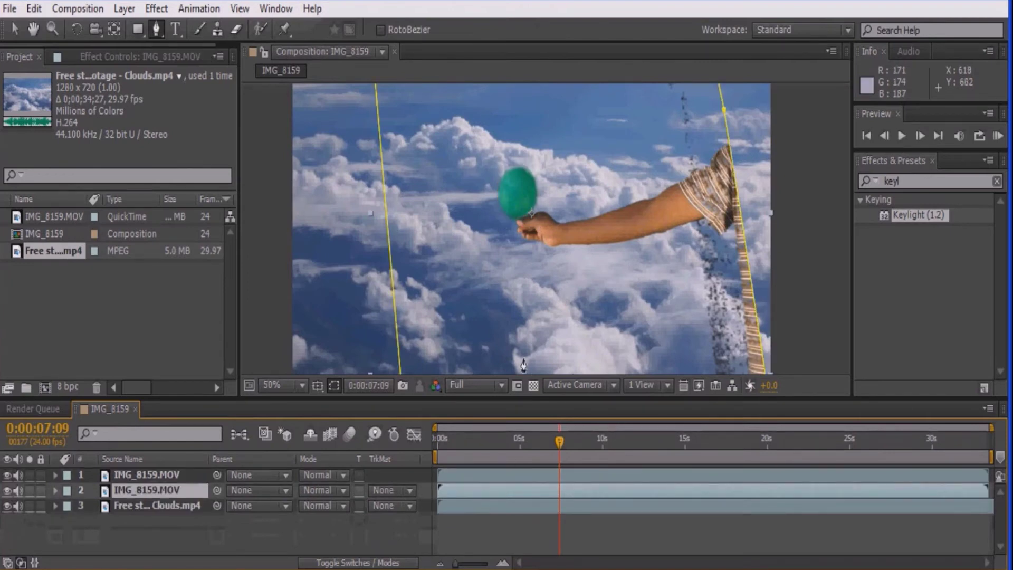
scroll(545, 213, down, 2)
drag(621, 113, 592, 122)
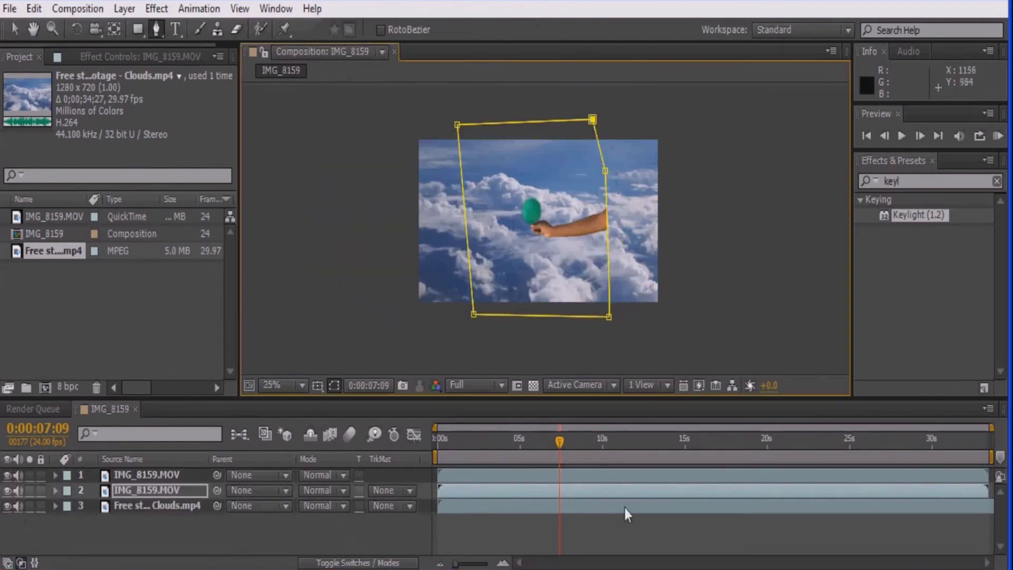
click(612, 499)
click(576, 496)
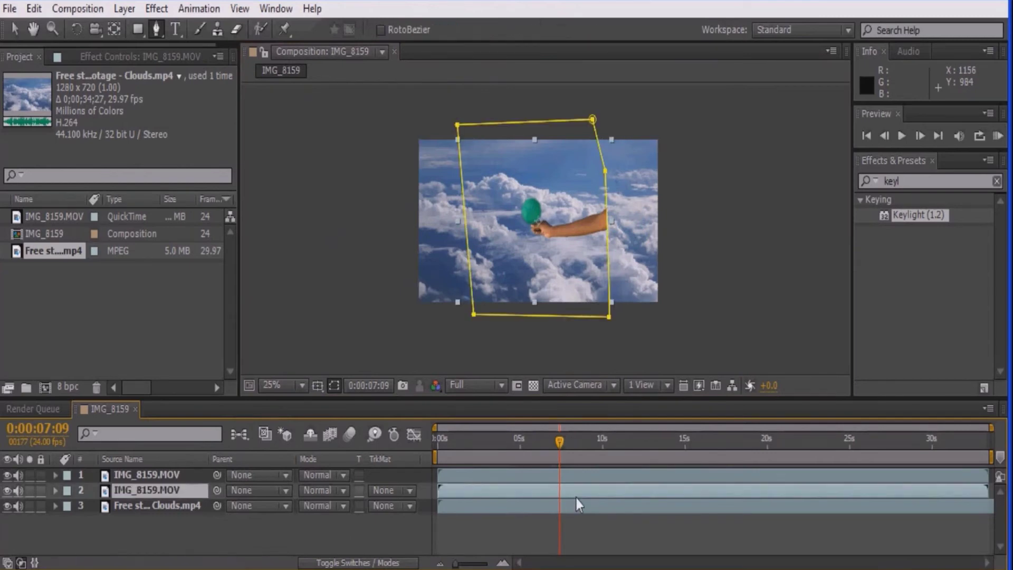
- Duplicate the arm layer and move its mask's left vertices over to the shoulder
key(ctrl+d)
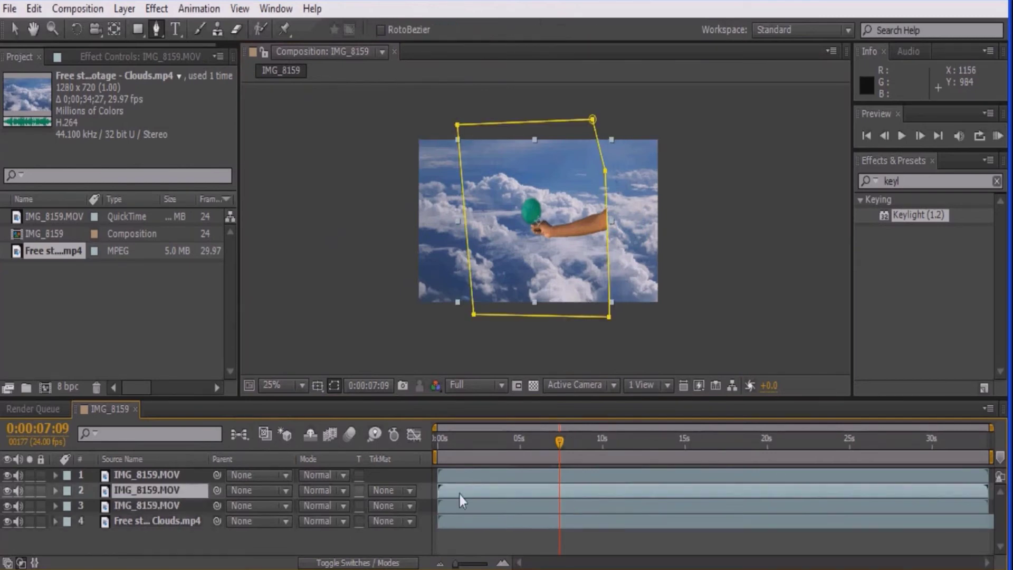
click(185, 476)
key(m)
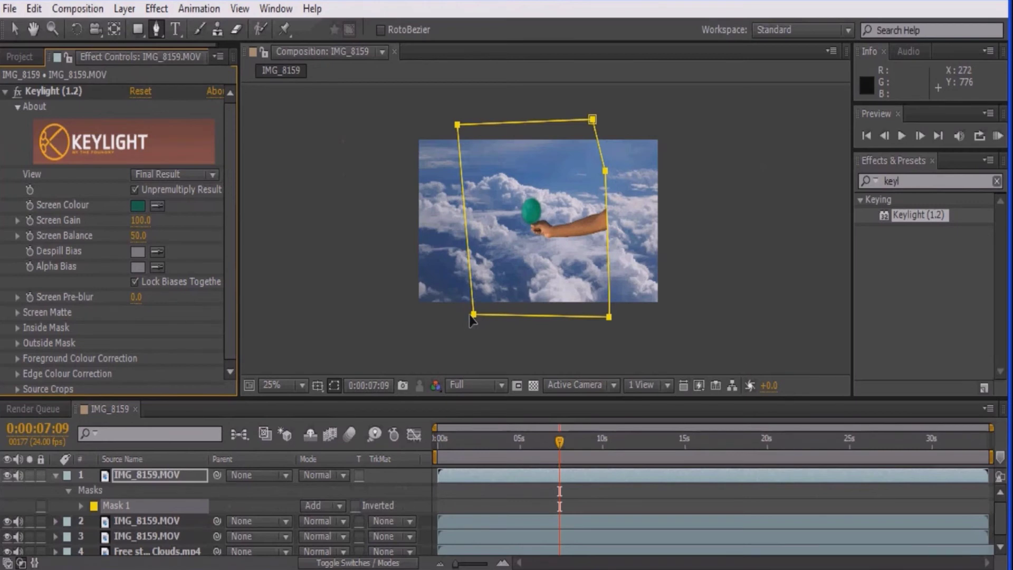
drag(474, 313, 673, 326)
drag(457, 124, 682, 120)
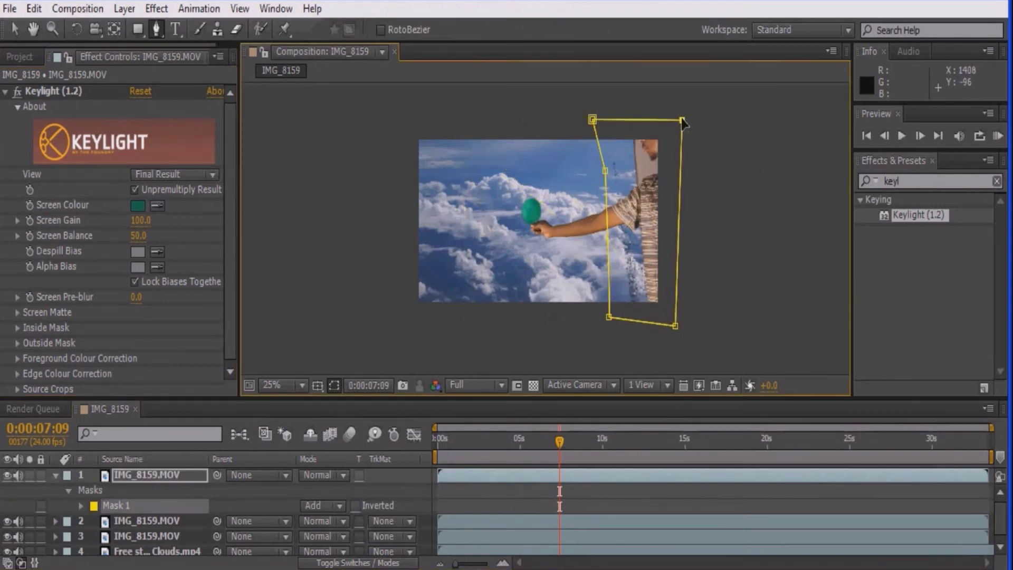
- Reset Keylight on the copy, resample the green, and set Clip Black 95 and Clip White 99
click(144, 90)
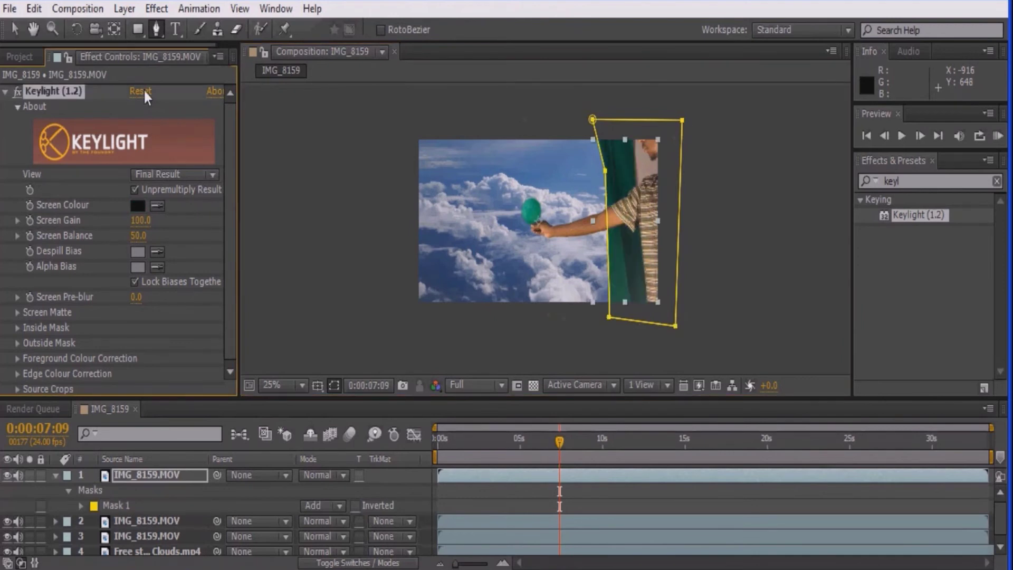
click(612, 202)
click(174, 173)
click(169, 122)
click(18, 312)
scroll(179, 328, down, 2)
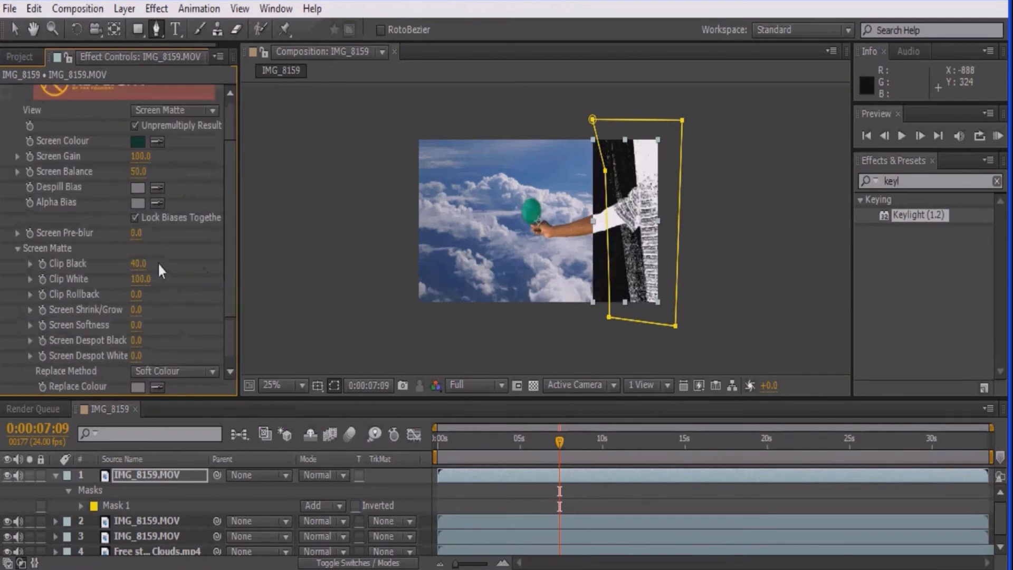
drag(157, 261, 141, 273)
key(period)
click(174, 109)
click(179, 332)
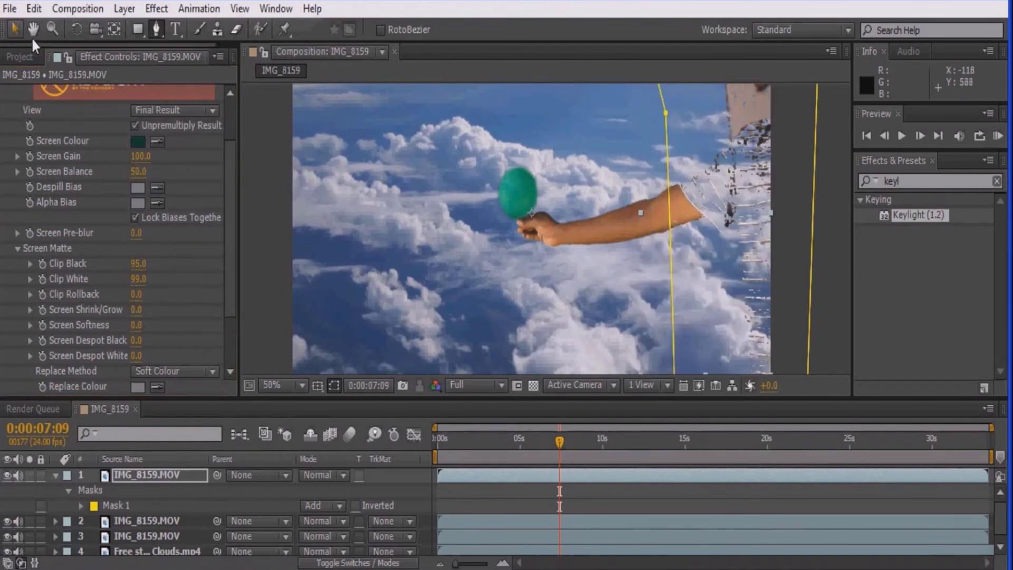
click(14, 29)
- Duplicate the top arm layer, disable its Keylight and delete its Mask 1
click(615, 505)
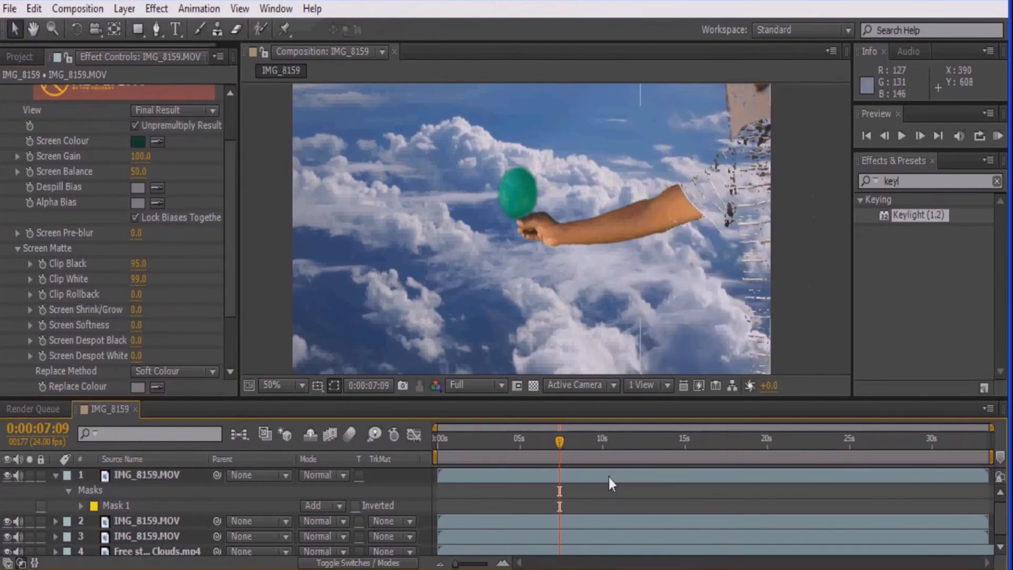
click(608, 475)
key(ctrl+d)
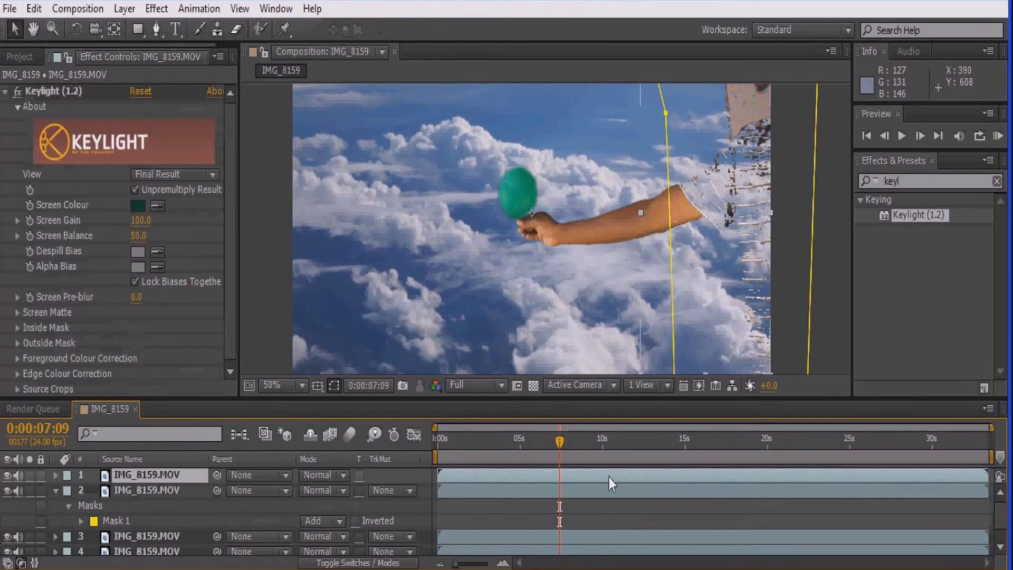
click(61, 94)
click(17, 92)
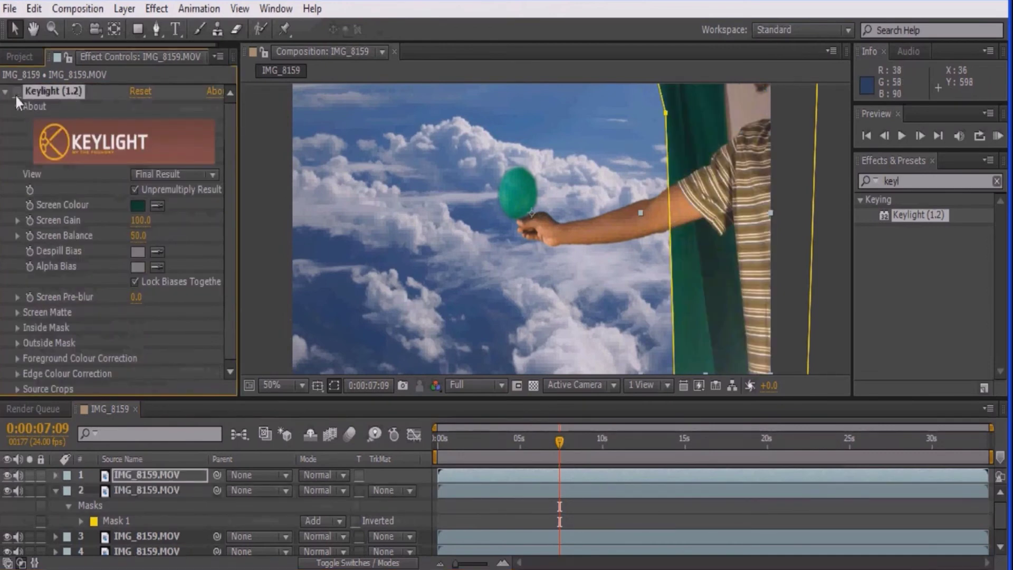
key(m)
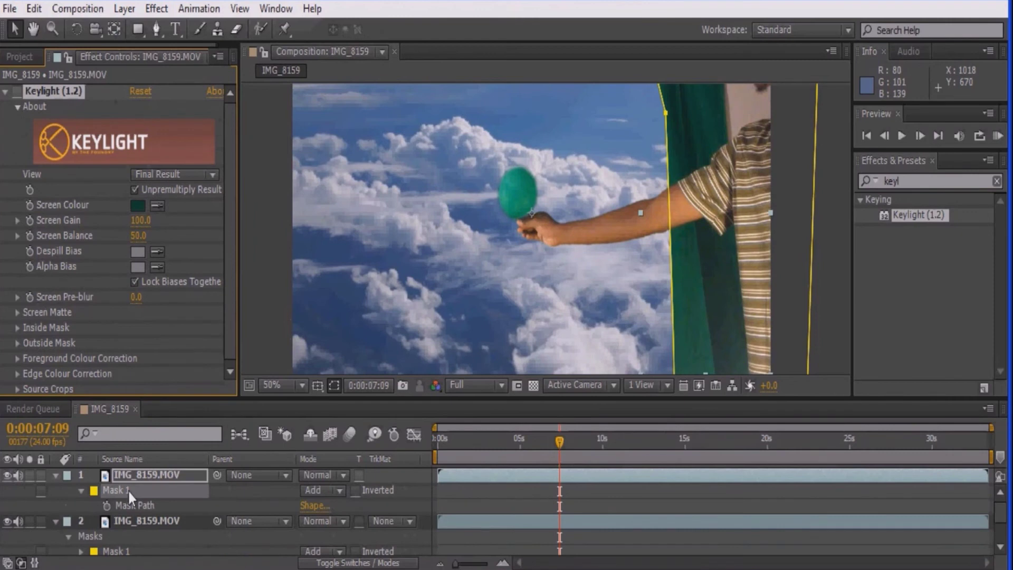
click(128, 489)
key(Delete)
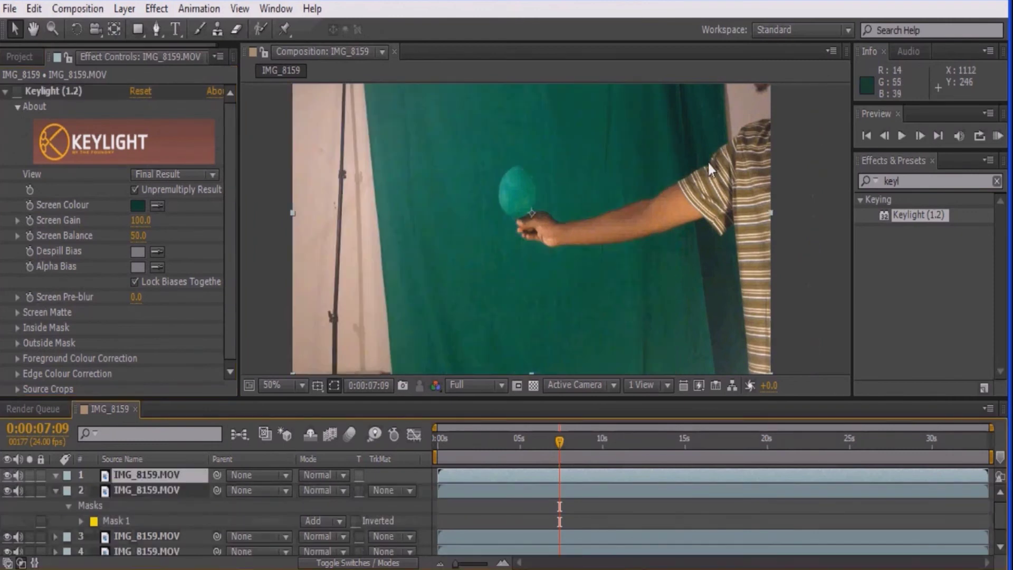
- At 100% zoom, trace a new Pen mask along the upper arm and under the elbow
key(g)
key(period)
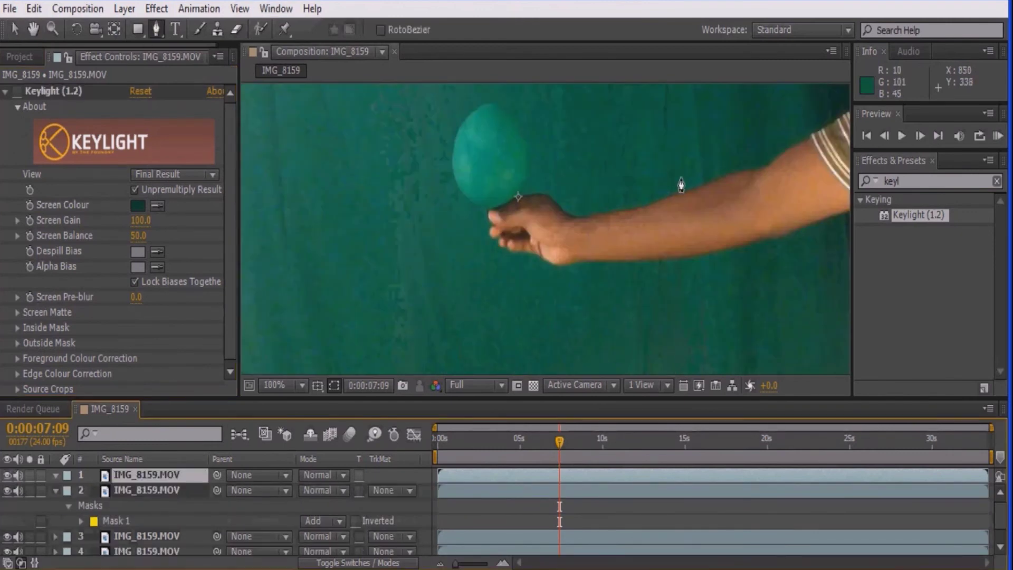
drag(681, 184, 369, 260)
click(490, 211)
click(469, 226)
click(451, 237)
click(437, 250)
click(427, 268)
click(417, 308)
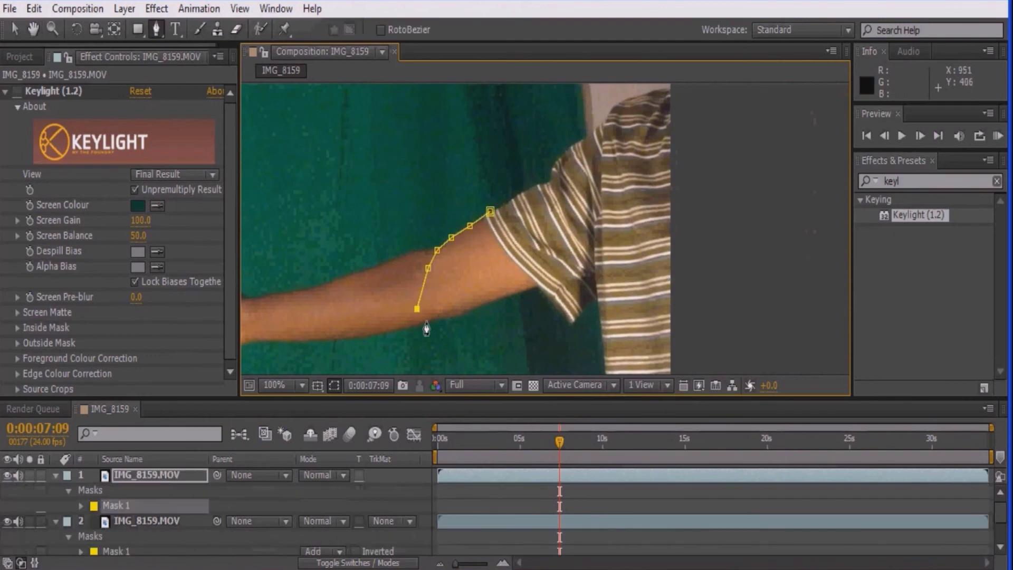
click(429, 332)
click(509, 293)
click(596, 338)
- Continue the mask over the shoulder top and close it on its first point
drag(656, 314, 619, 163)
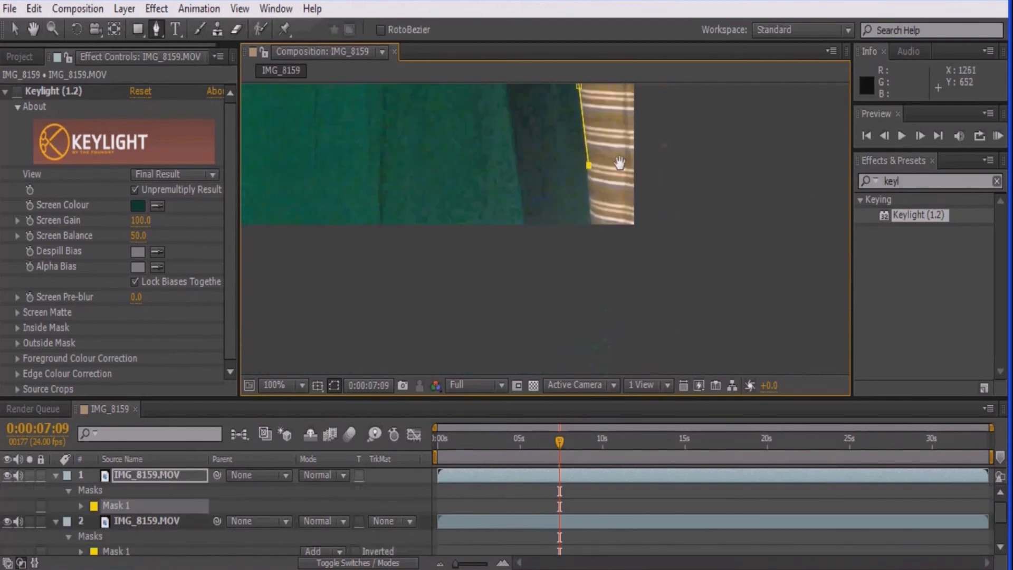
click(599, 261)
click(701, 151)
mouse_move(702, 152)
mouse_down()
mouse_move(707, 190)
mouse_move(714, 159)
mouse_up()
click(721, 148)
click(697, 135)
click(669, 140)
click(642, 164)
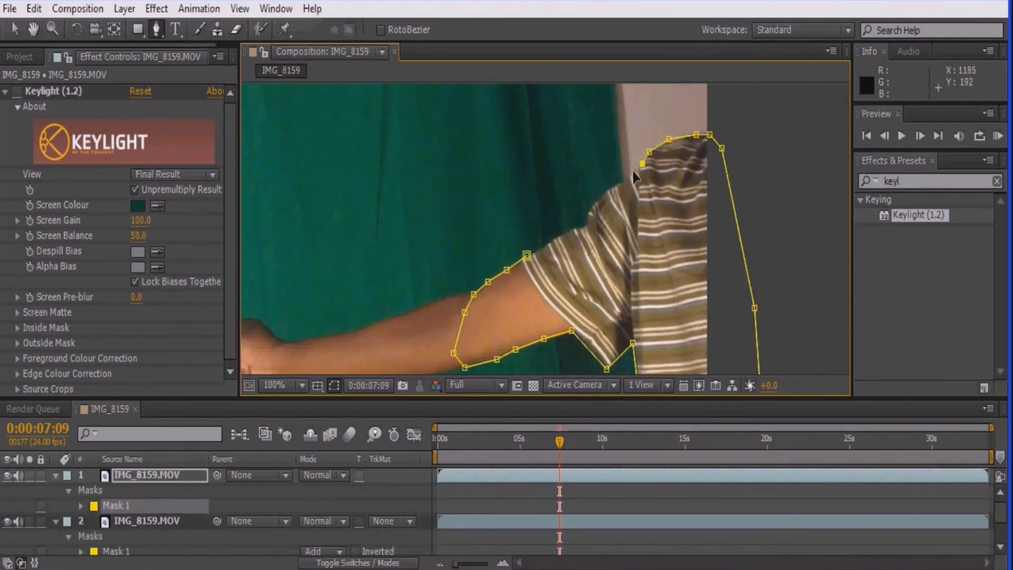
click(626, 176)
click(611, 188)
click(596, 199)
click(587, 214)
click(526, 255)
- Fit the whole composition in view and select the second arm layer
key(v)
click(282, 385)
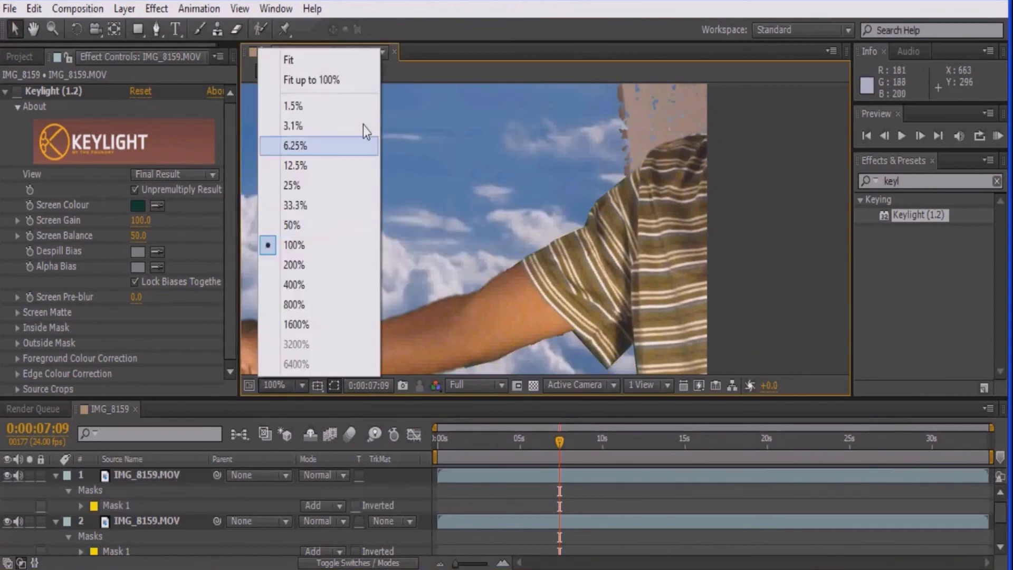
click(316, 48)
click(584, 523)
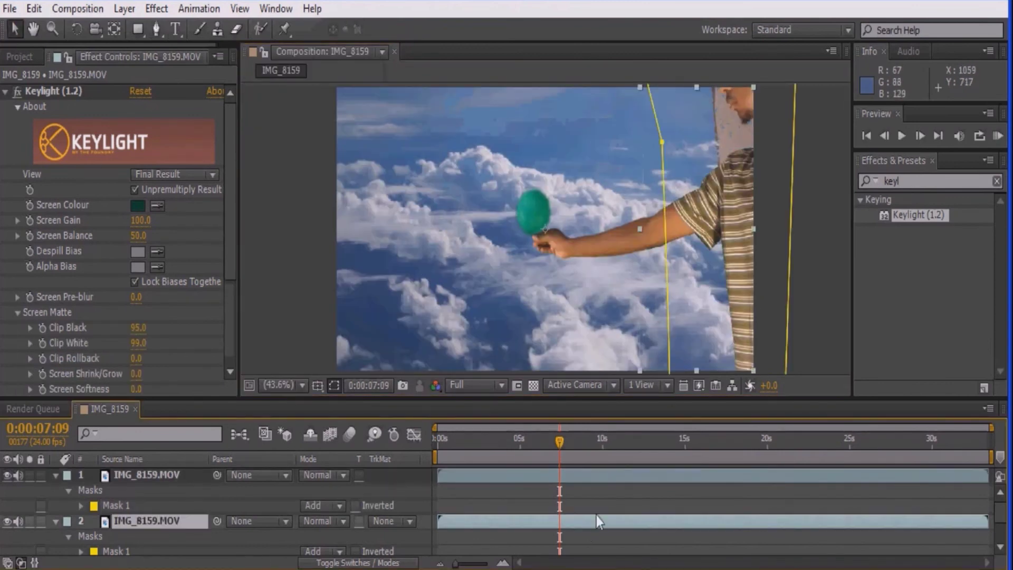
- At 25% zoom, drag the second layer's right mask vertices left to the arm's edge
key(comma)
key(comma)
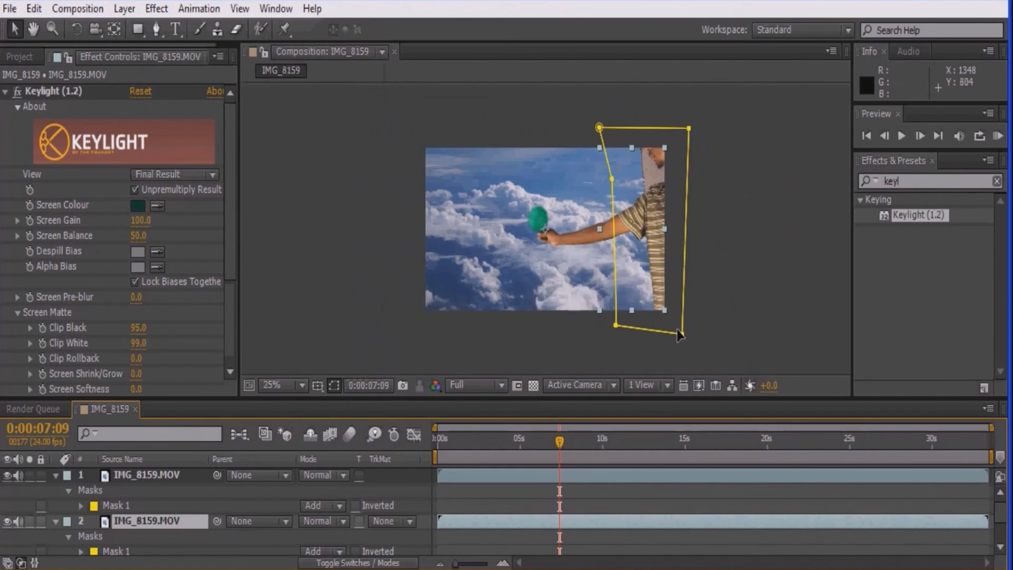
drag(681, 336, 637, 323)
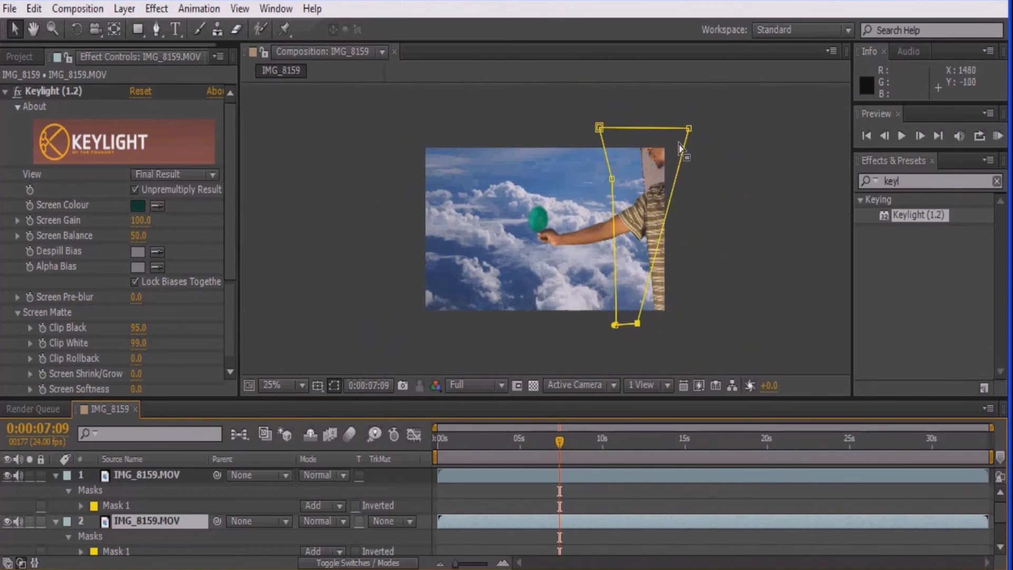
click(691, 130)
drag(691, 129, 642, 134)
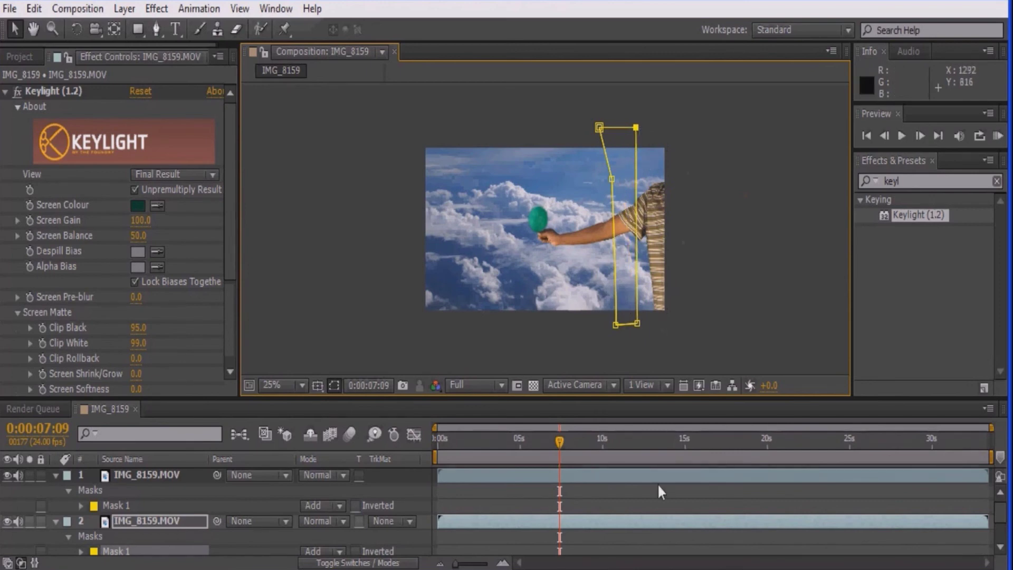
click(654, 500)
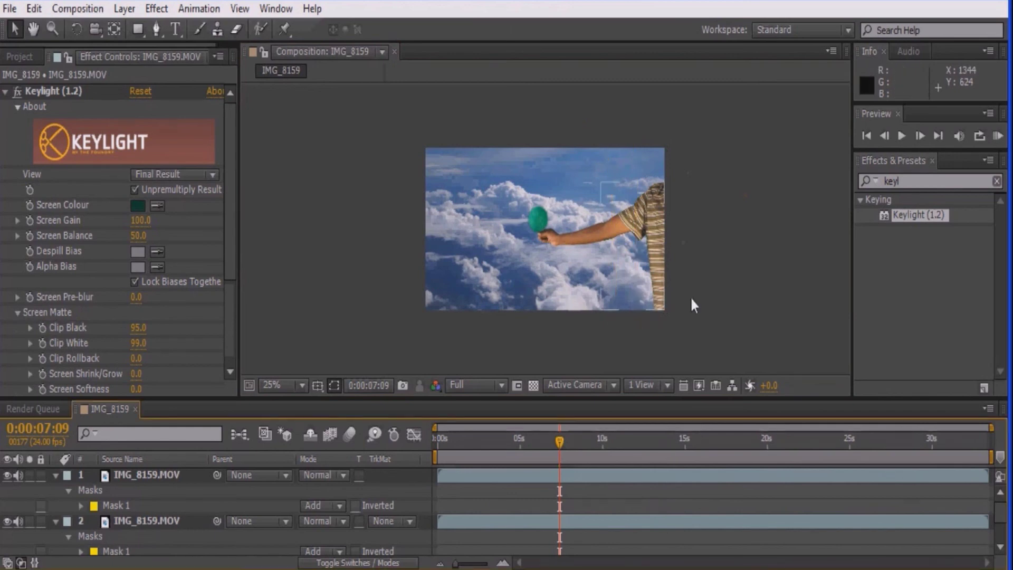
- Give the top layer's shoulder mask a 12-pixel Mask Feather
key(period)
click(594, 476)
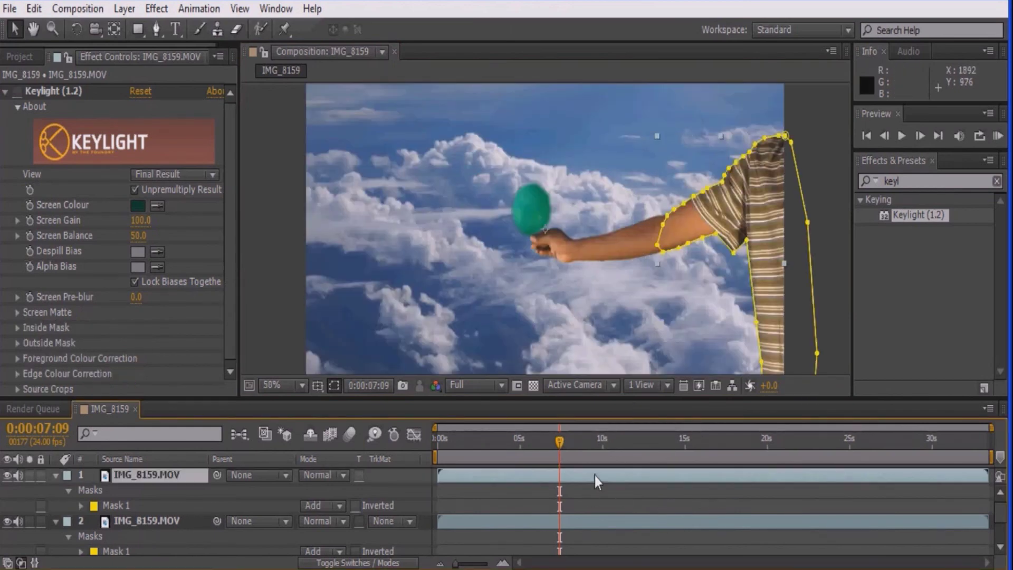
key(f)
- Save the project and play a preview of the keyed composite
click(505, 504)
key(ctrl+s)
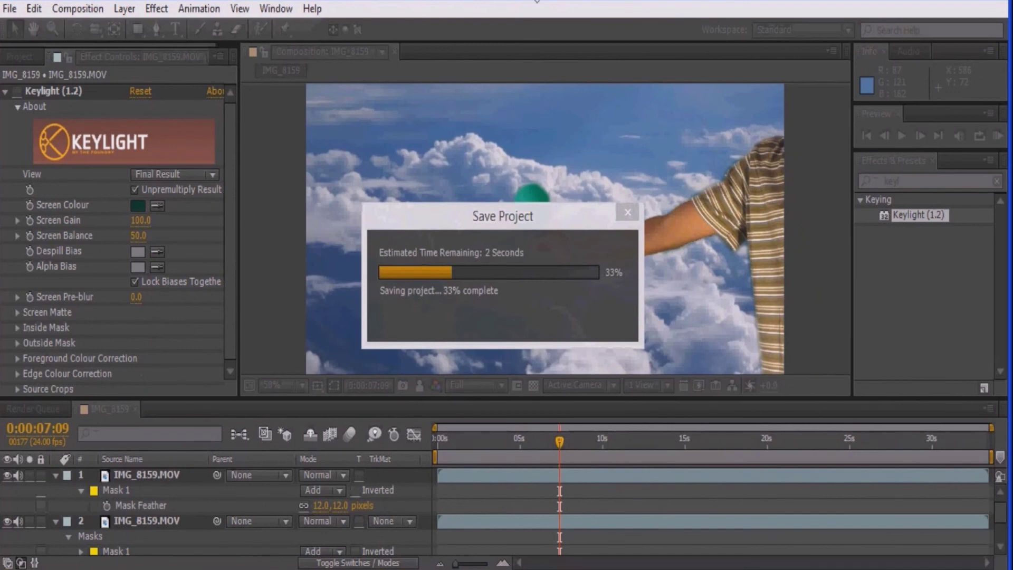
click(901, 137)
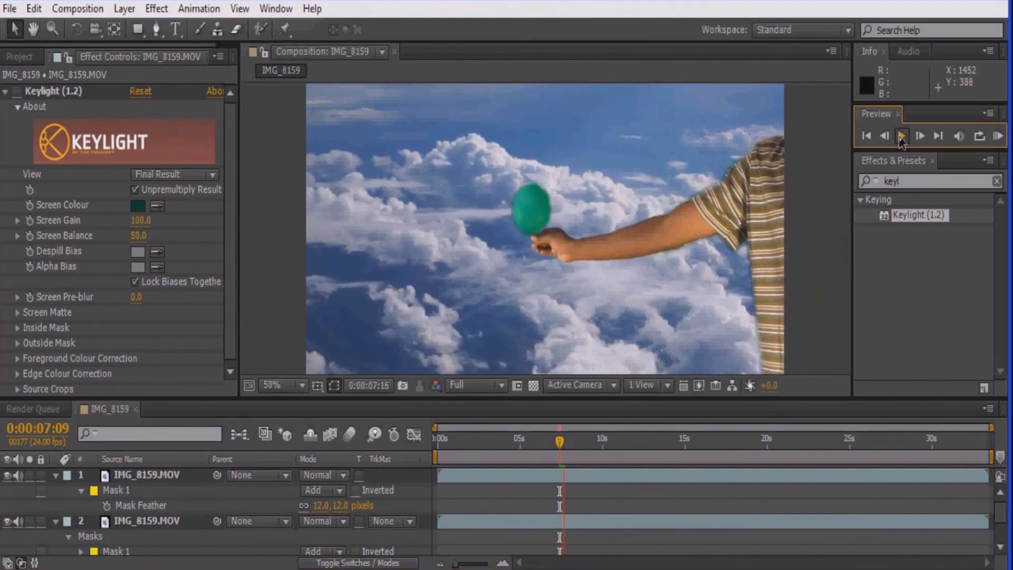